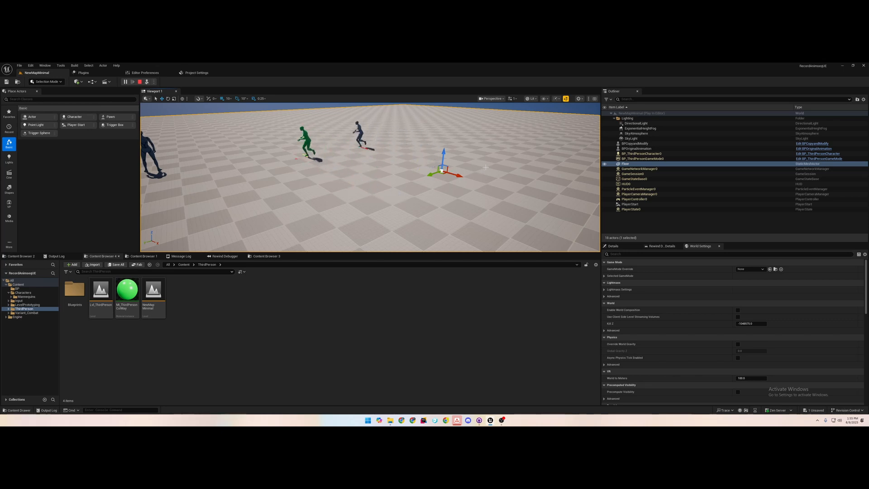
Examine the running green and grey characters from several angles in the simulating level.
right_drag(461, 166, 457, 227)
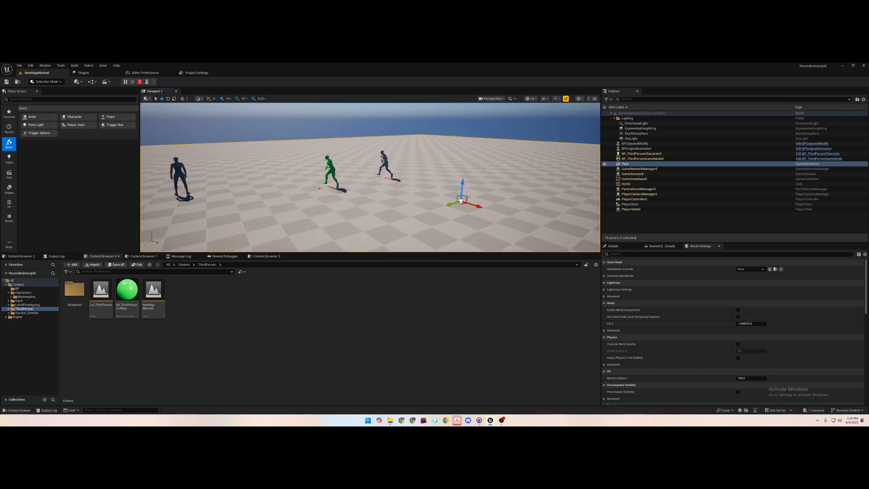
right_drag(413, 198, 400, 172)
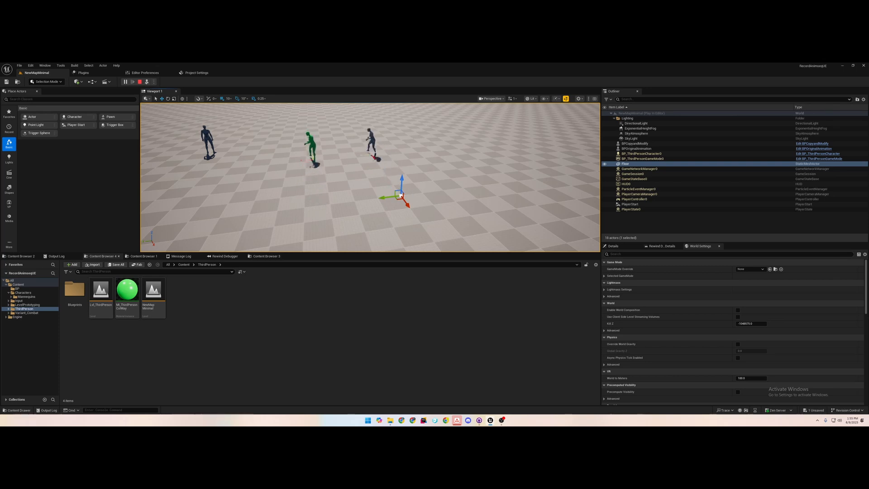
right_drag(376, 151, 313, 132)
right_drag(241, 131, 258, 164)
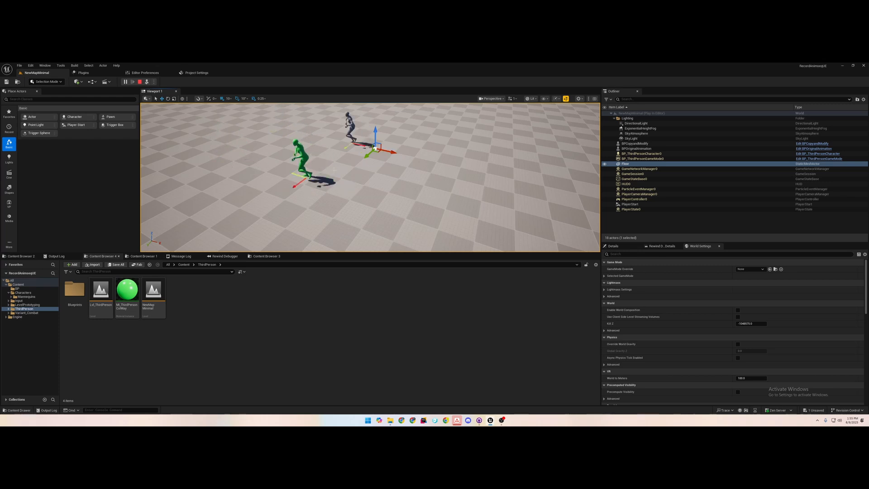
right_drag(334, 170, 245, 165)
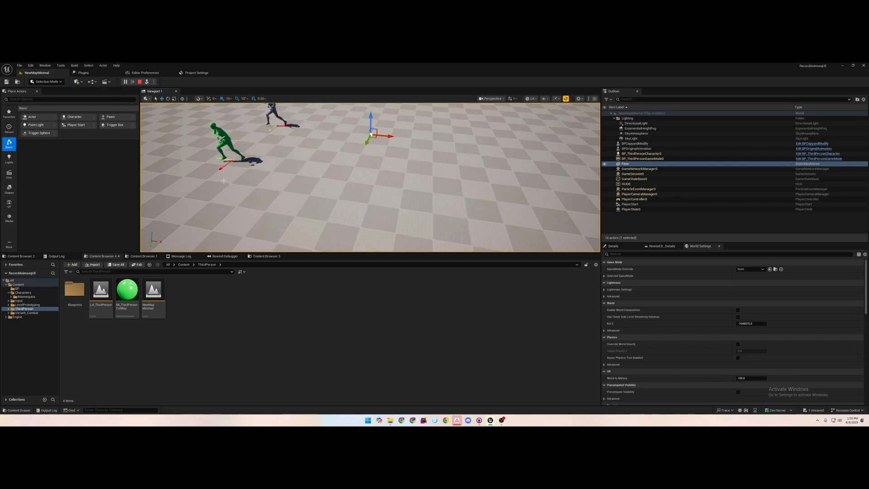
right_drag(216, 163, 194, 161)
right_drag(336, 179, 323, 179)
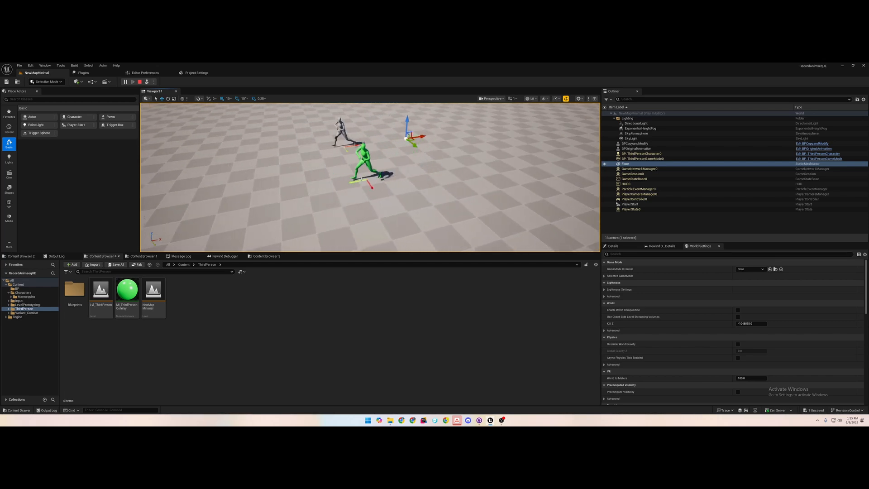
right_drag(351, 186, 407, 148)
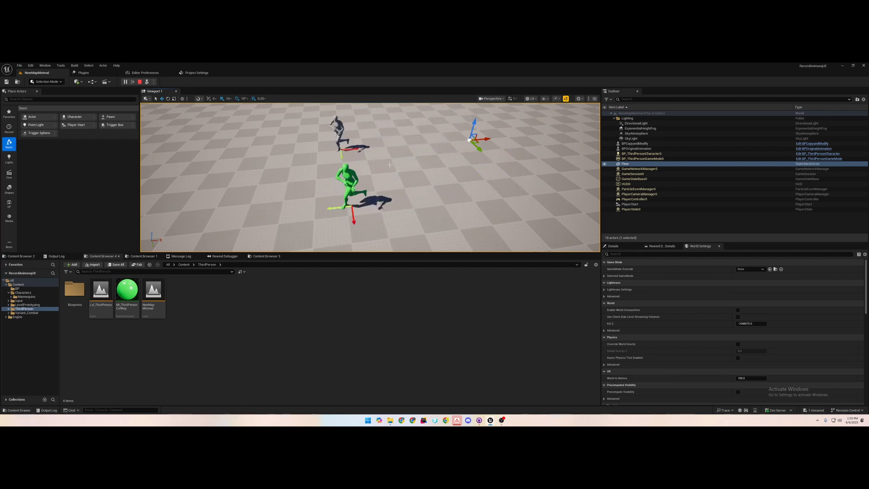
right_drag(407, 148, 467, 138)
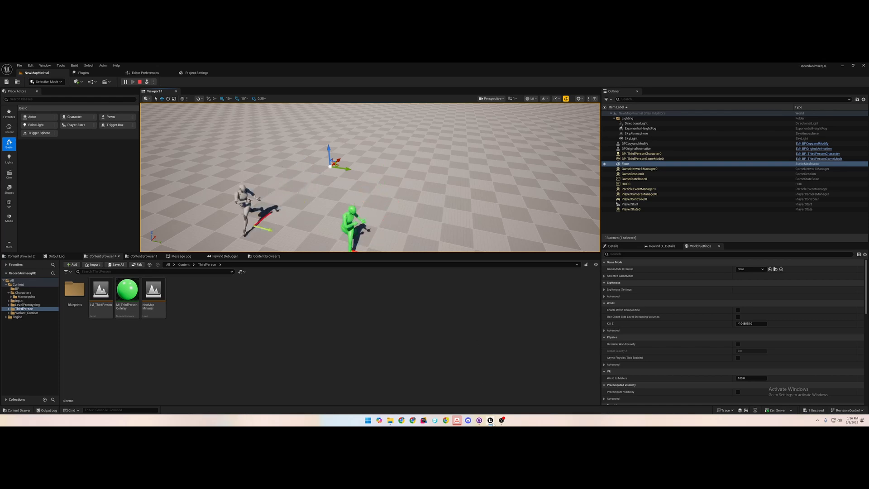
Bring the ABPModify editor window forward and place it beside the running characters, with its AnimGraph in view.
mouse_move(492, 421)
click(519, 390)
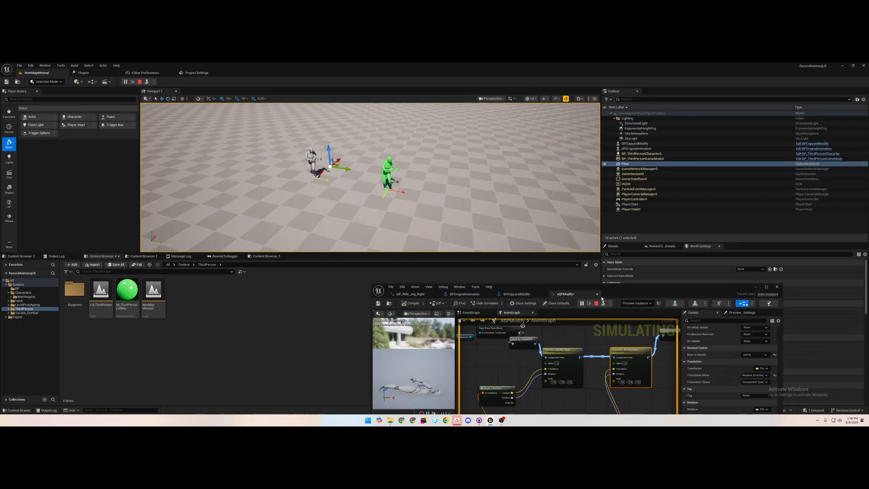
drag(602, 298, 675, 137)
scroll(560, 199, down, 1)
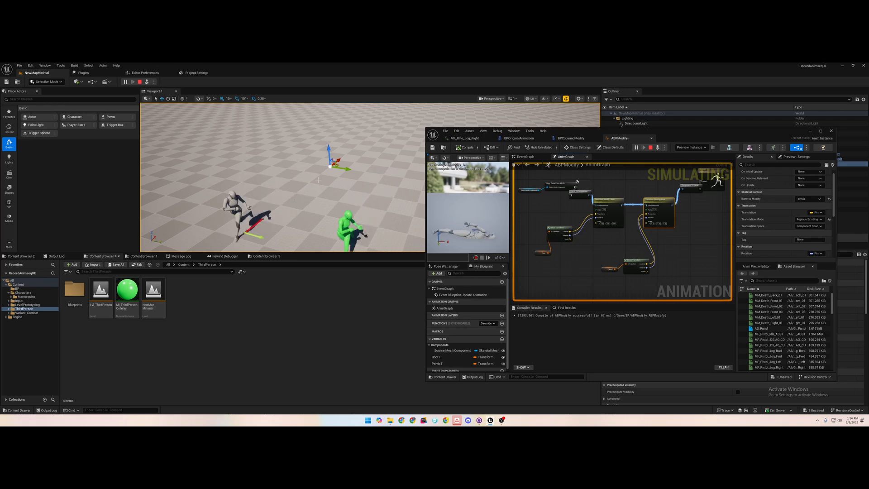
View the preview meshes of the BPOriginalAnimation and BPCopyandModify blueprints.
click(519, 138)
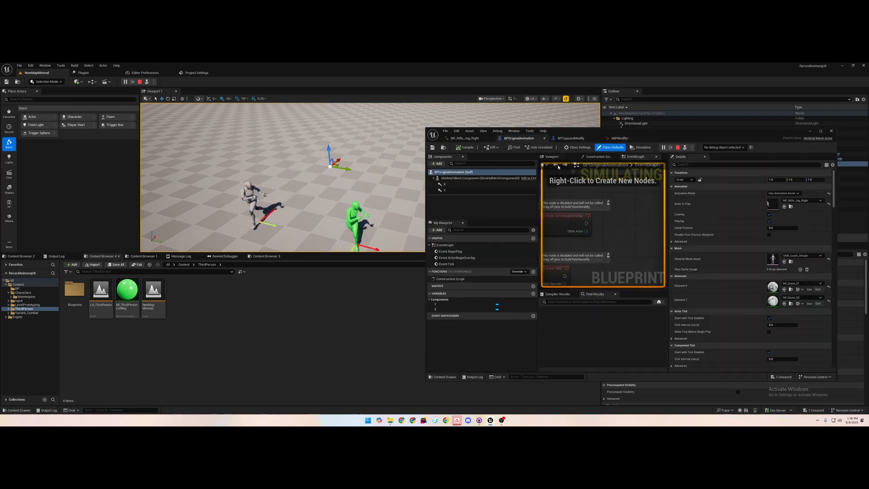
click(561, 157)
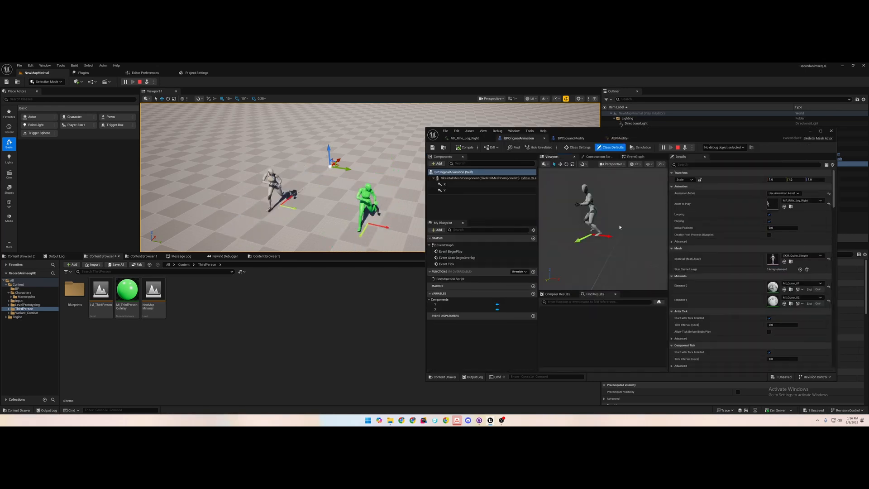
click(571, 138)
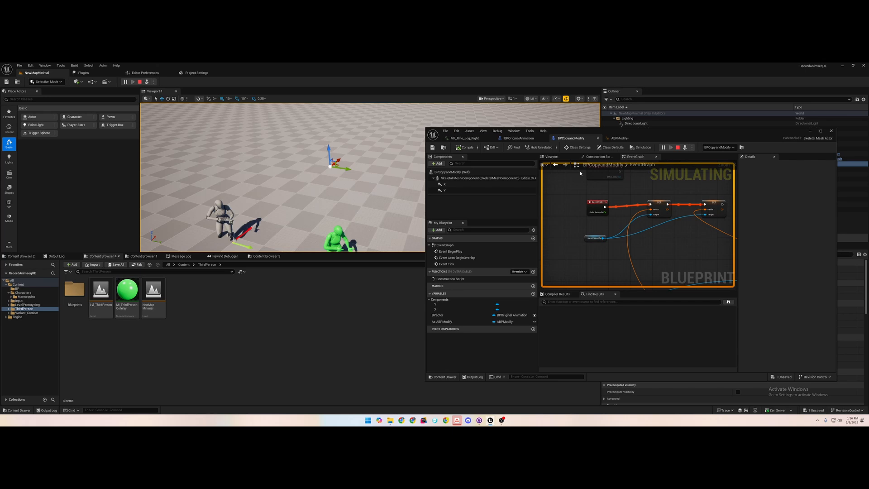
click(554, 158)
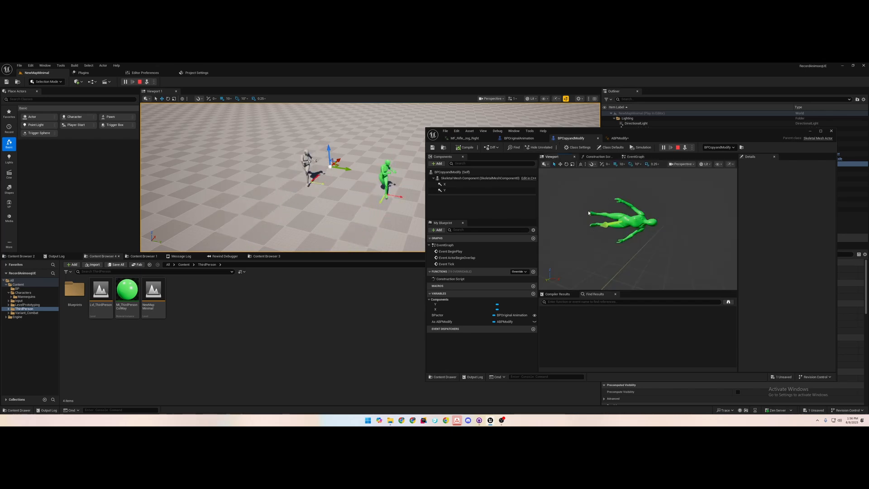
Examine the pose copy and the two Transform (Modify) Bone nodes in the ABPModify AnimGraph.
click(618, 138)
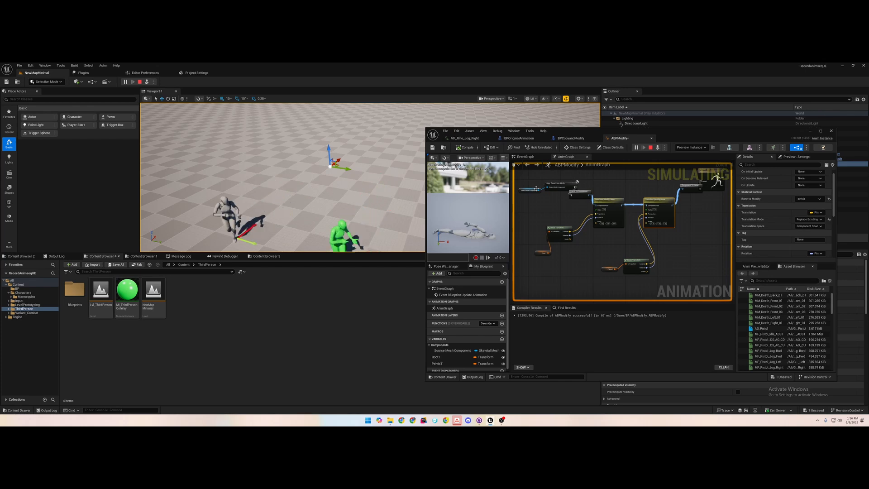
right_drag(527, 201, 551, 237)
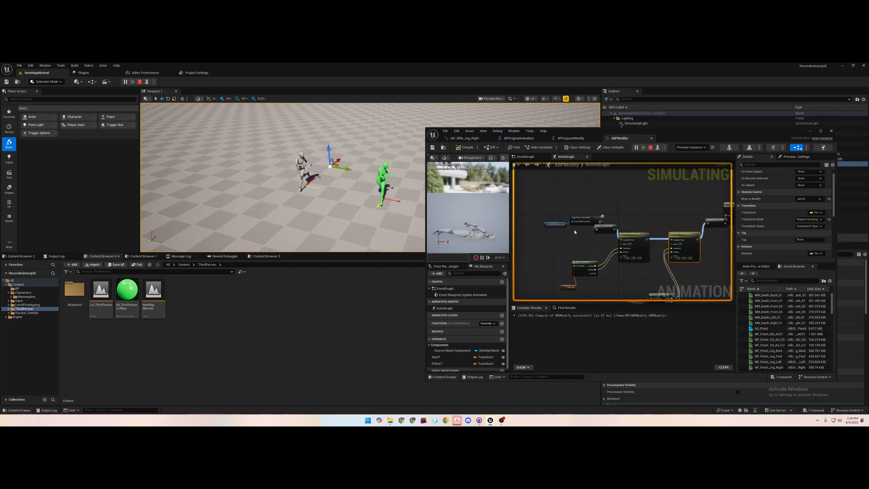
right_drag(586, 242, 559, 228)
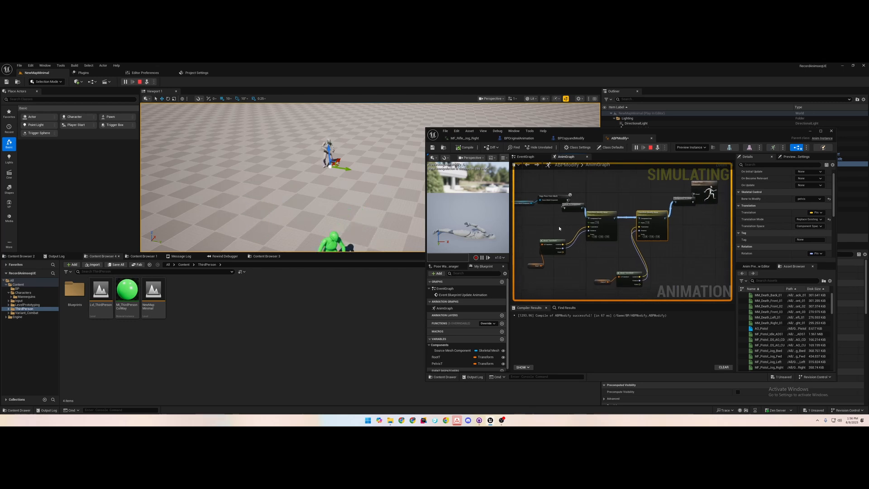
scroll(627, 217, up, 3)
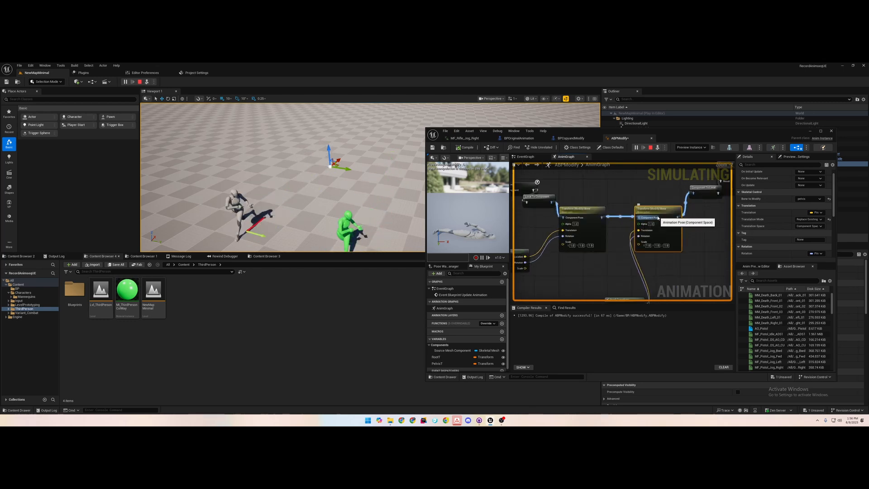
right_drag(583, 208, 614, 206)
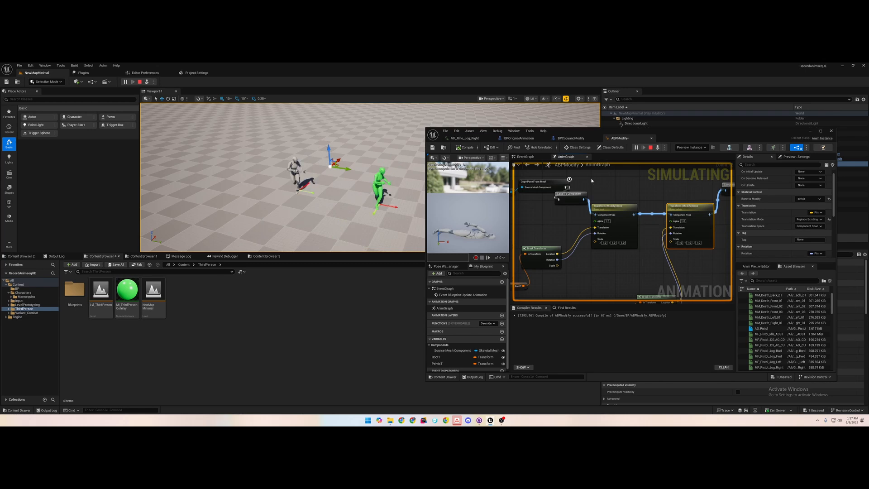
Examine BPCopyandModify's arrow component and its event graph, from Event Tick through the transform calculation nodes.
click(570, 138)
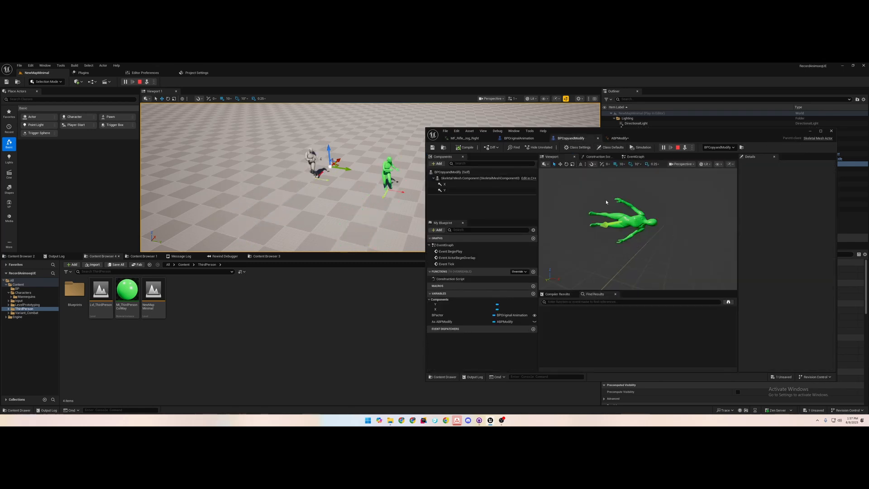
click(479, 191)
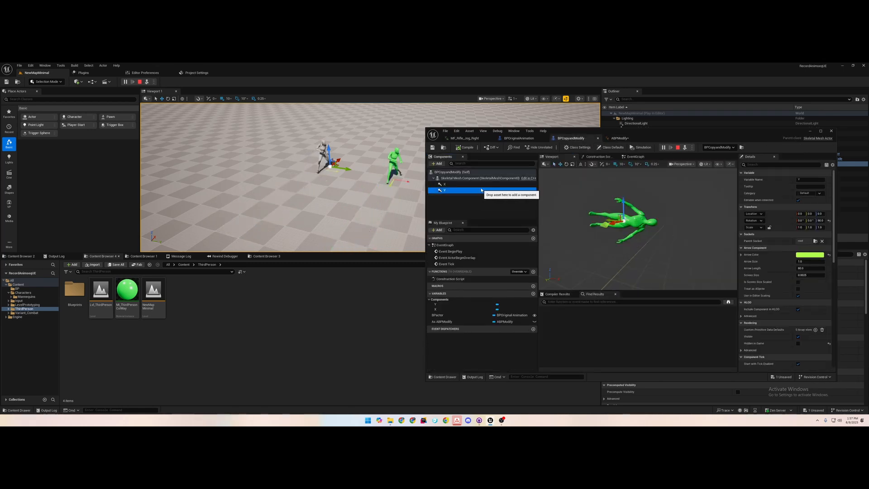
double_click(464, 263)
scroll(614, 235, down, 5)
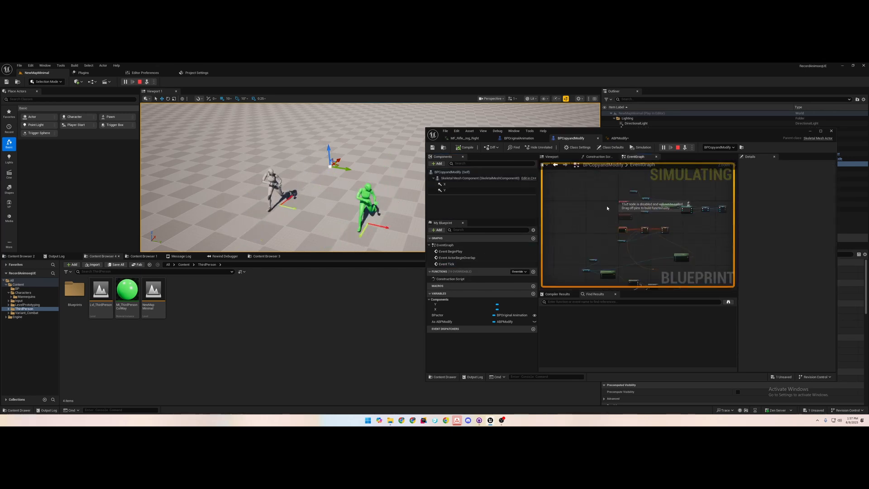
scroll(651, 223, up, 4)
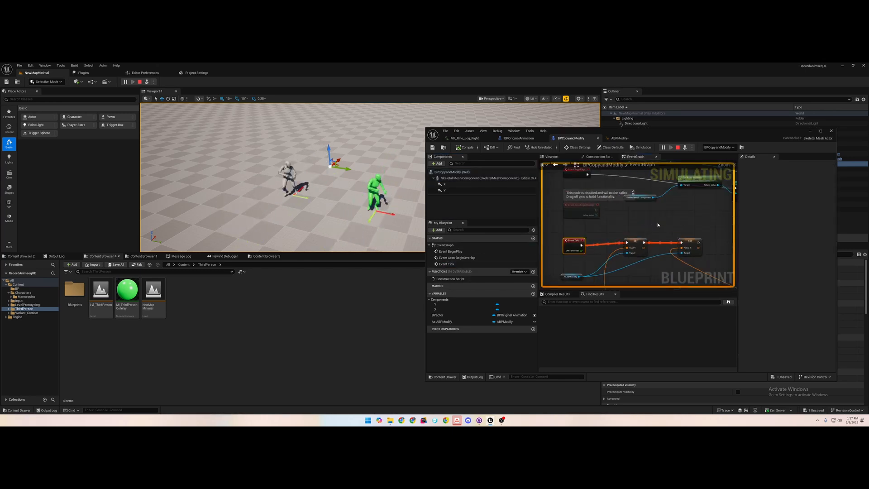
right_drag(658, 225, 580, 262)
right_drag(644, 253, 695, 213)
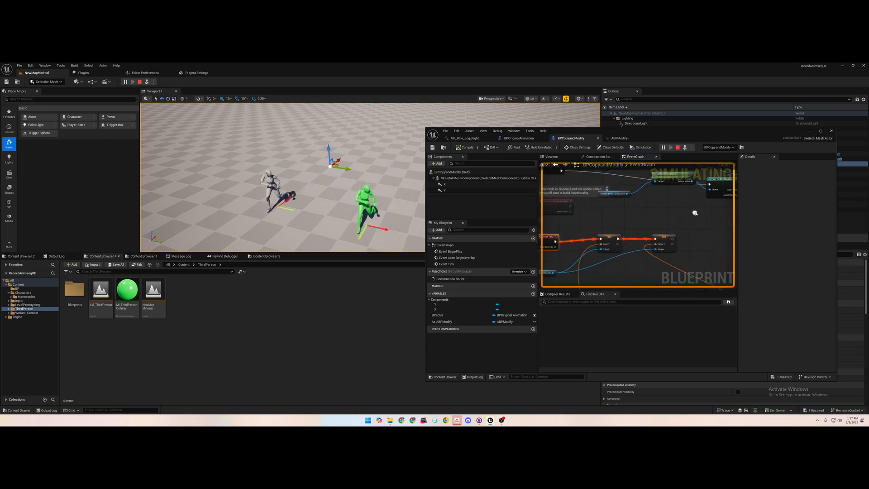
right_drag(596, 277, 623, 209)
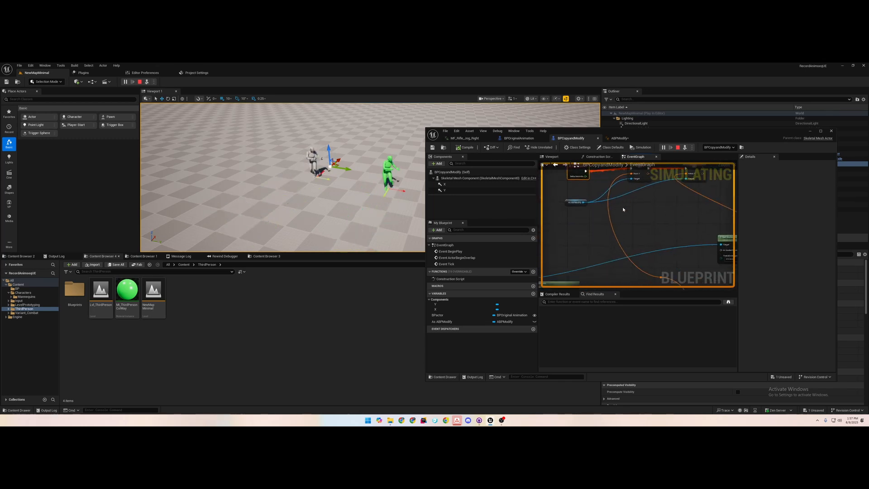
right_drag(644, 173, 624, 217)
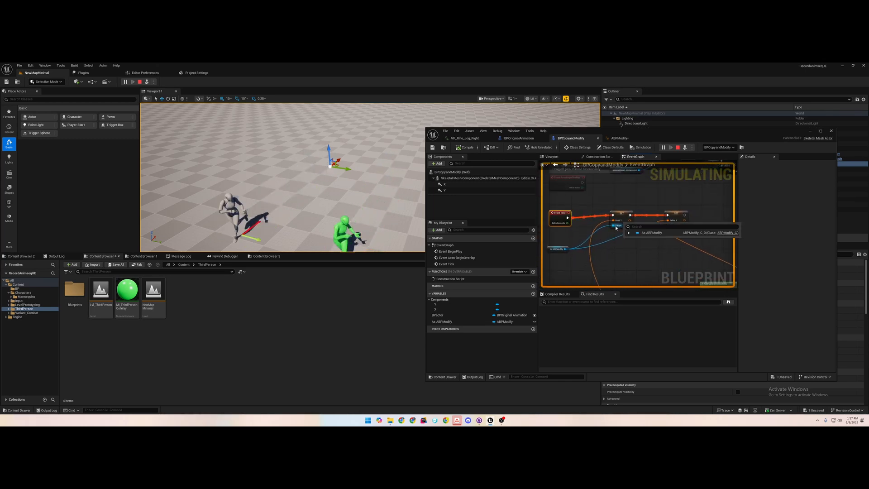
right_drag(633, 249, 678, 166)
right_drag(636, 227, 656, 186)
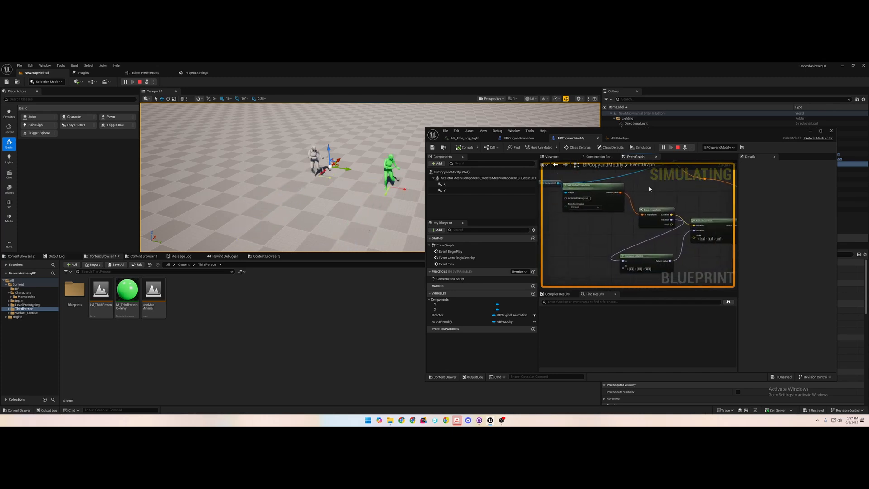
Stop the simulation and show the ABPModify AnimGraph in its editor window, moved clear of the characters.
mouse_move(361, 201)
right_down()
mouse_move(408, 194)
mouse_move(361, 208)
mouse_move(347, 198)
right_up()
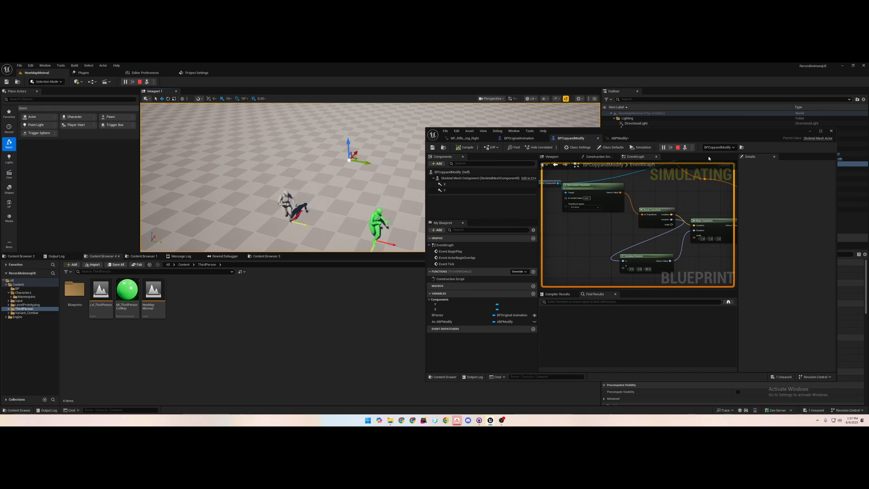
click(677, 148)
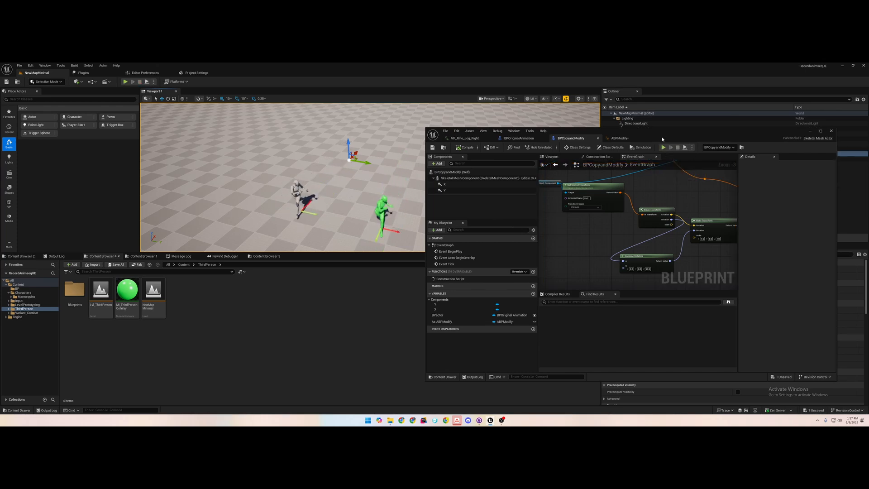
drag(667, 137, 523, 233)
click(471, 236)
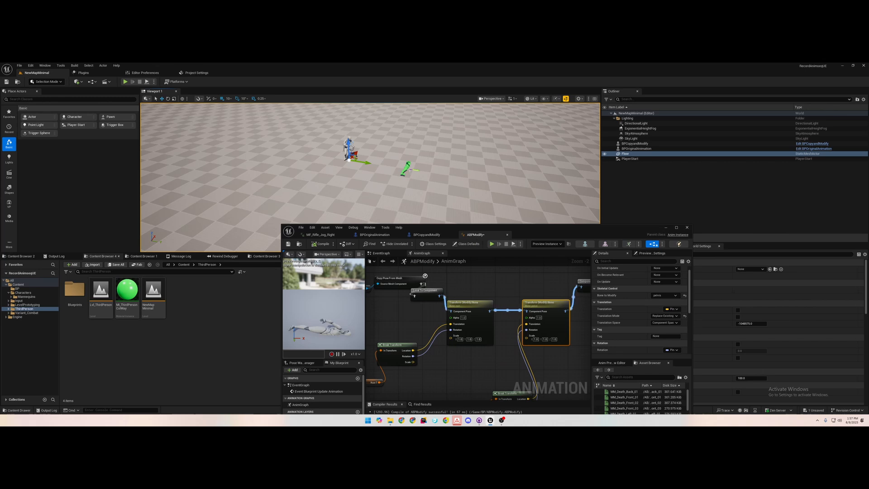
Set the Y location of the green BPCopyandModify actor to 0.
click(407, 168)
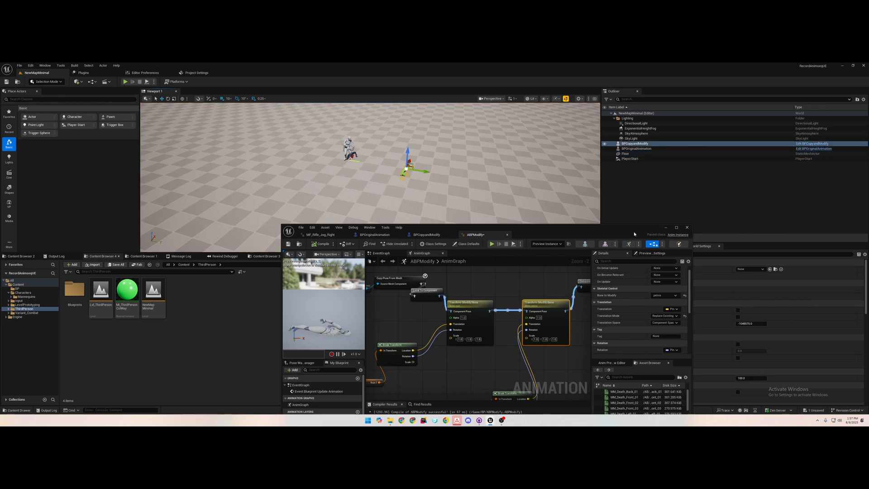
drag(634, 232, 494, 233)
click(615, 247)
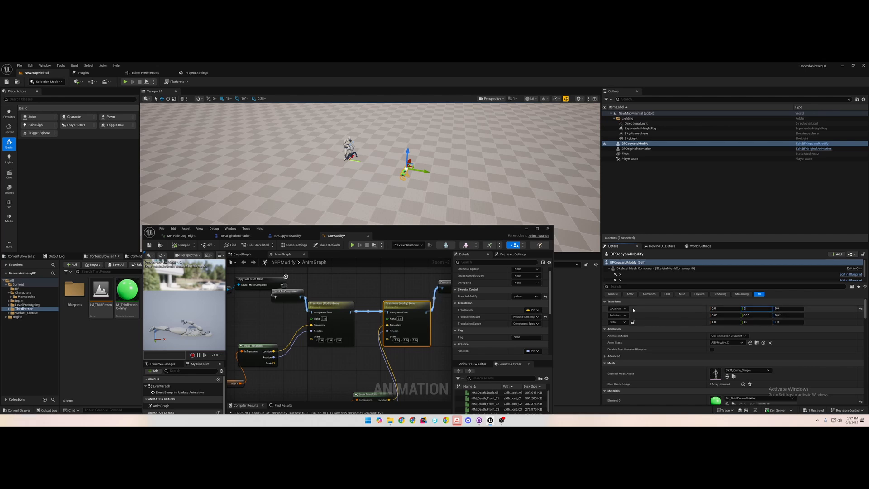
Set the Translation Space of the root and pelvis Transform (Modify) Bone nodes to World Space and compile ABPModify.
click(358, 309)
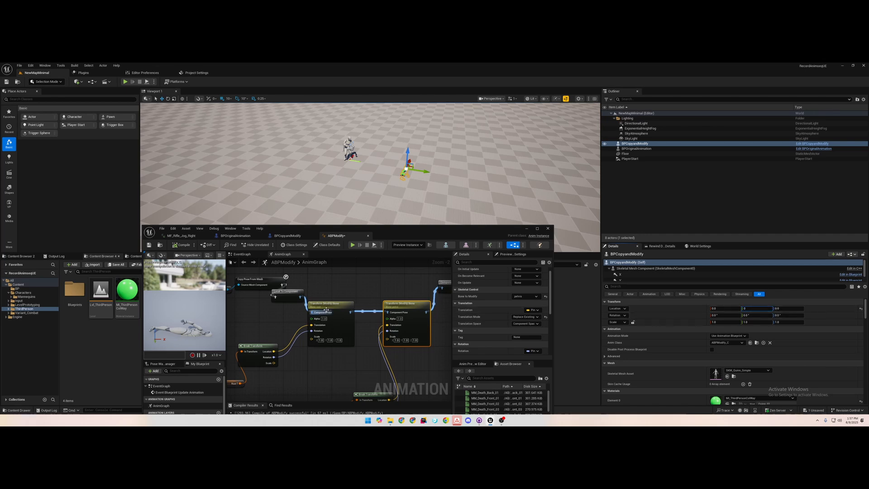
click(525, 324)
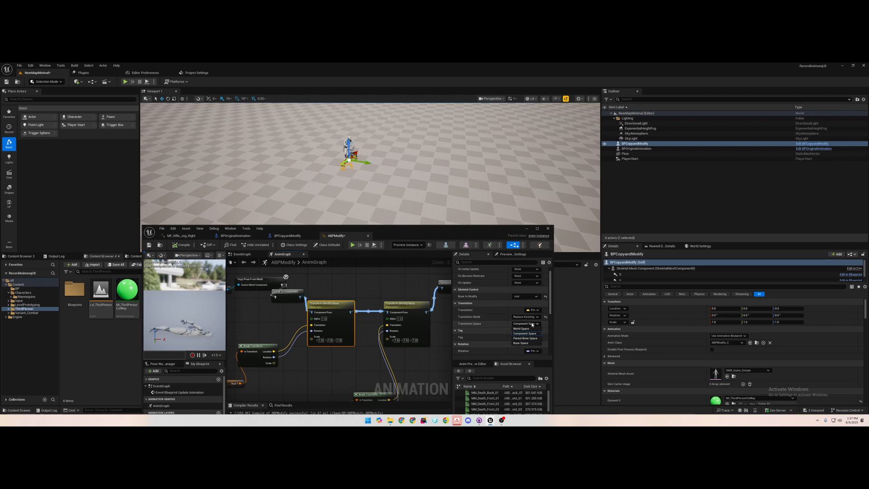
click(523, 331)
click(422, 306)
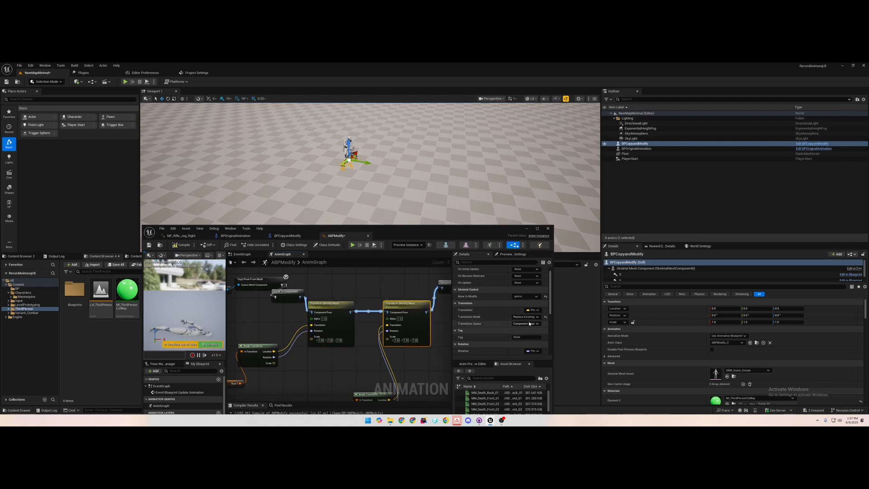
click(526, 323)
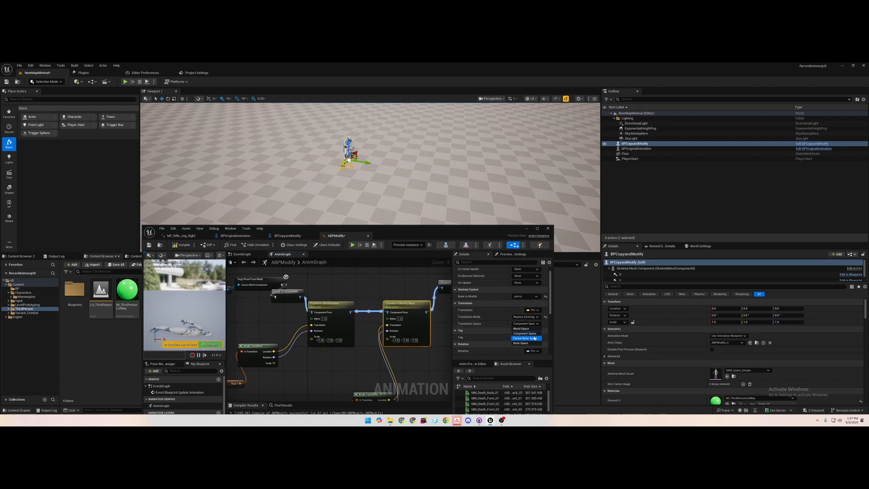
click(523, 328)
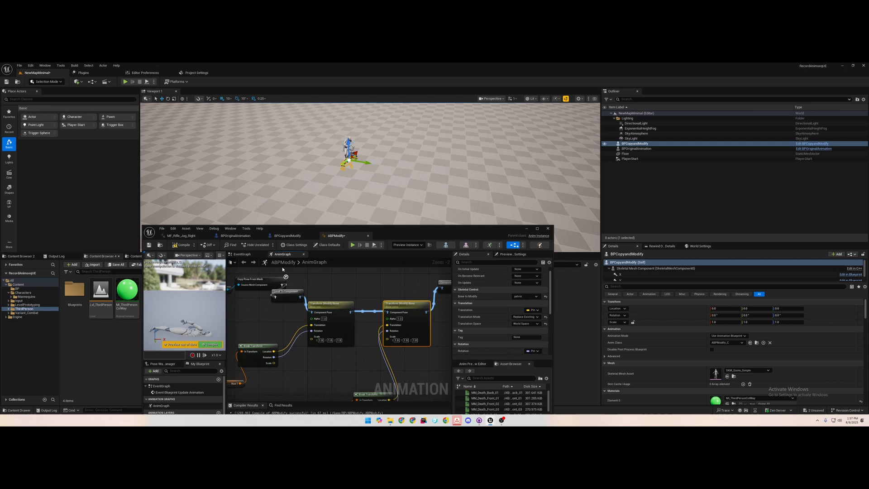
click(180, 245)
Play the level with the ABPModify window moved clear of the characters, stop it, and save all changes.
drag(343, 231, 363, 300)
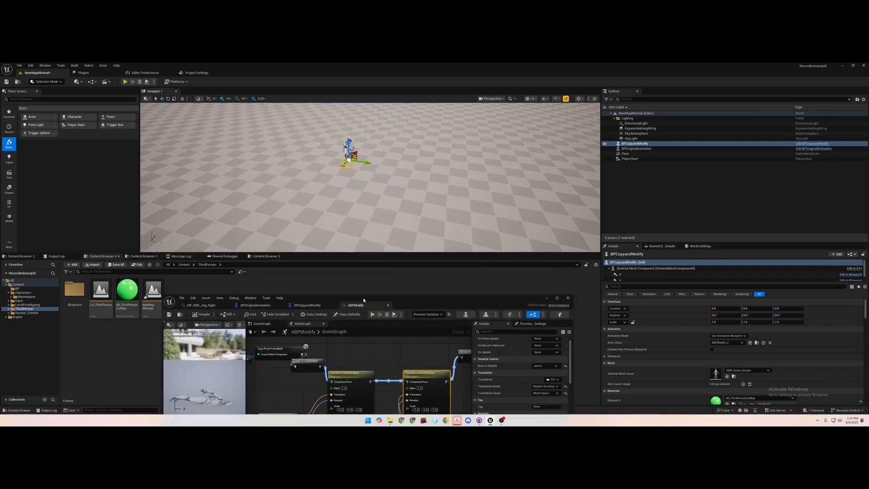
click(126, 82)
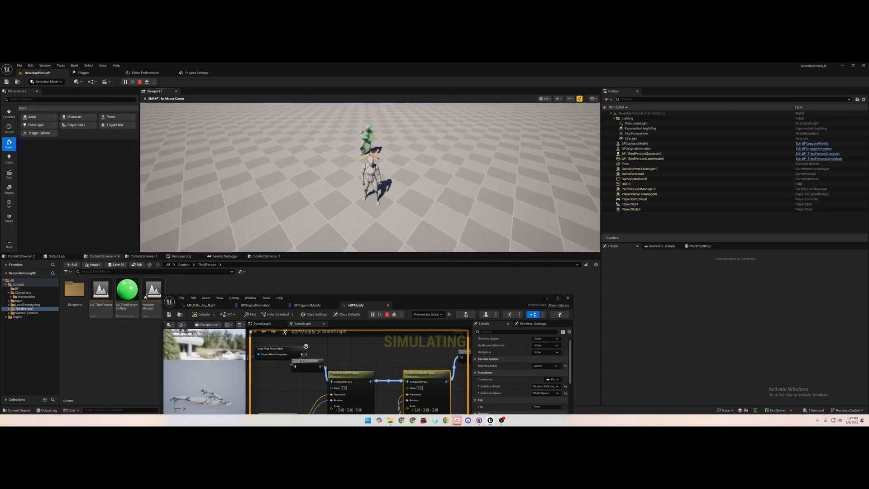
key(Escape)
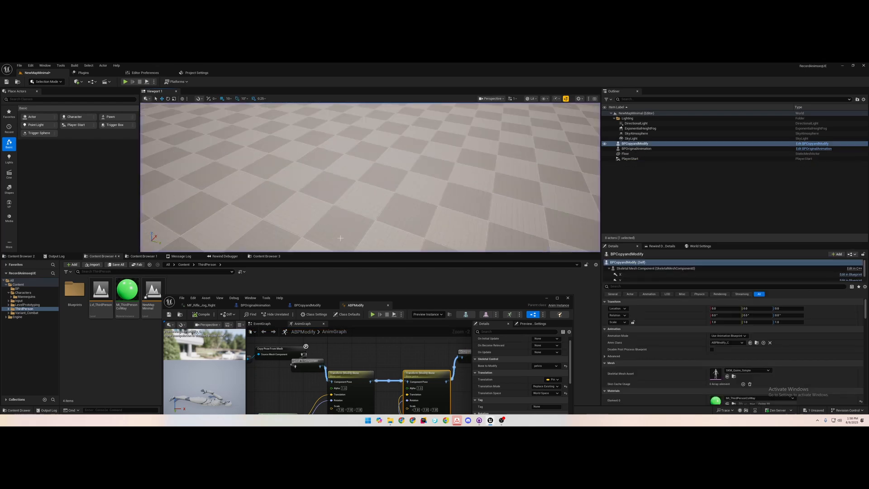
drag(391, 295, 533, 202)
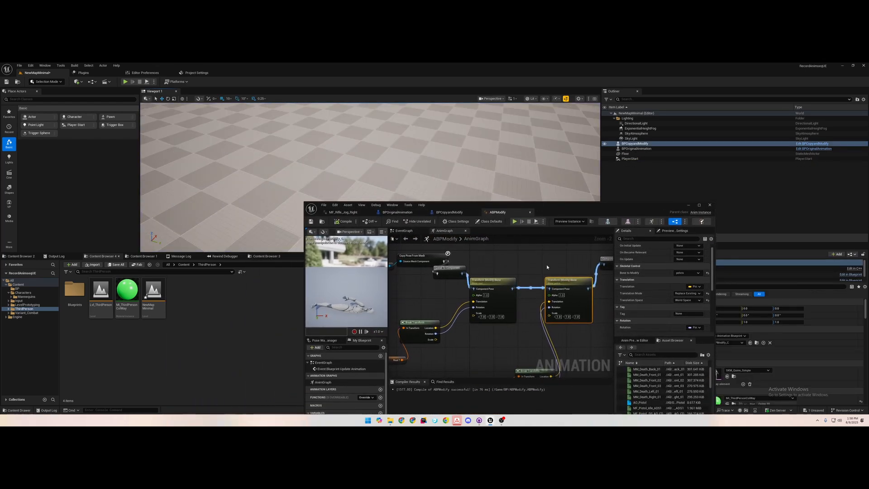
key(ctrl+shift+s)
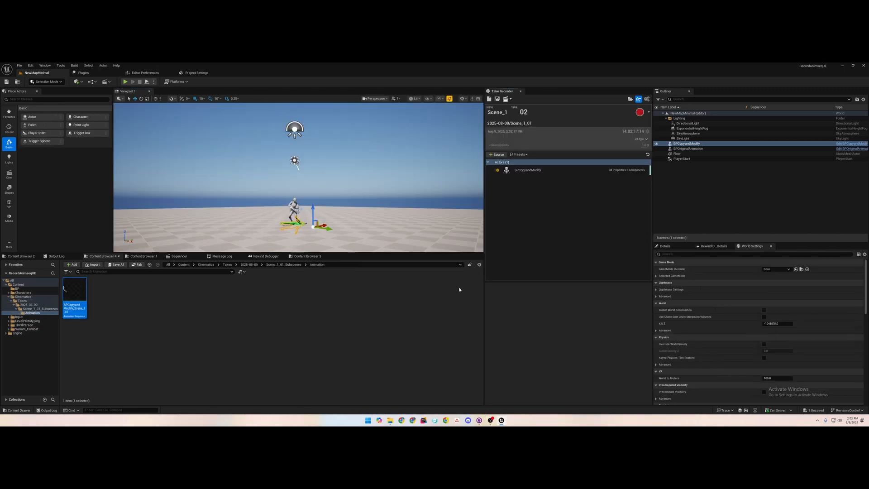
Play the level to observe the green copied character moving, and stop the simulation.
right_drag(366, 185, 412, 192)
key(w)
key(e)
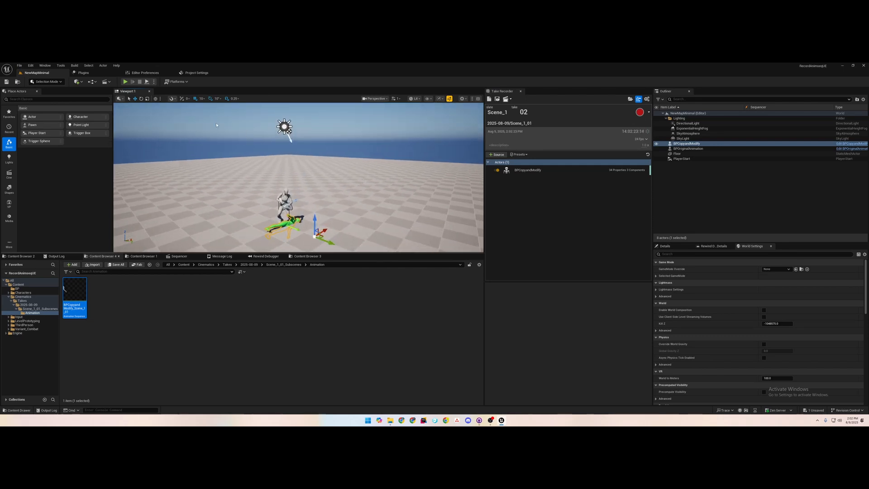
click(125, 81)
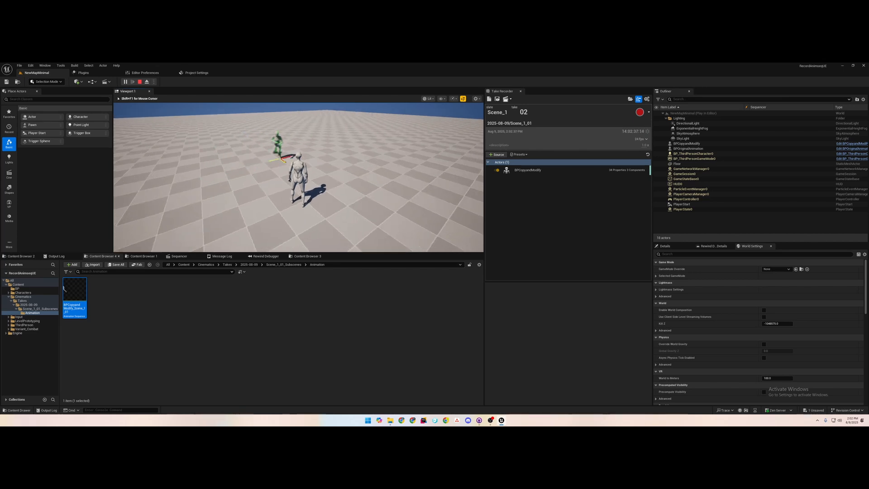
key(Escape)
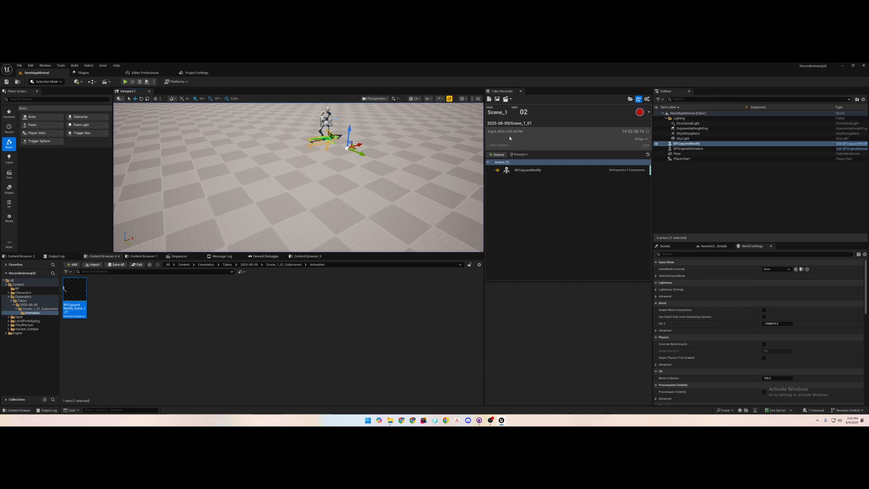
Locate the Take Recorder among the available Cinematics windows.
click(45, 66)
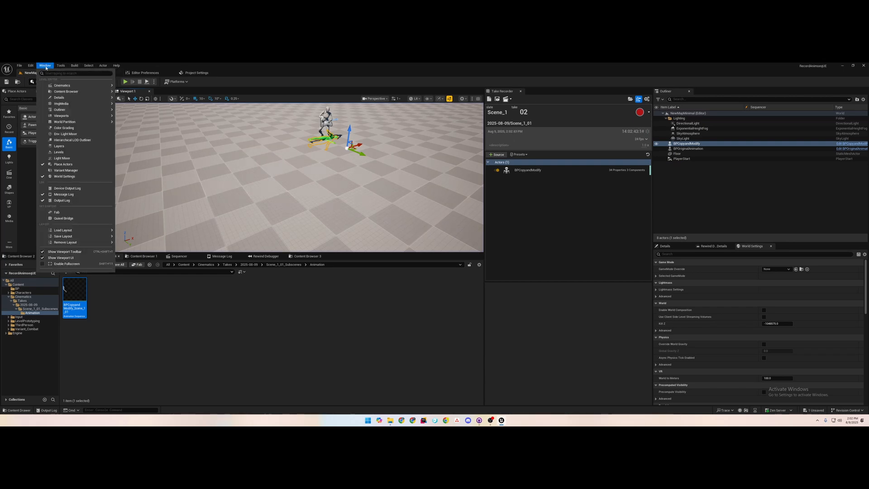
mouse_move(57, 85)
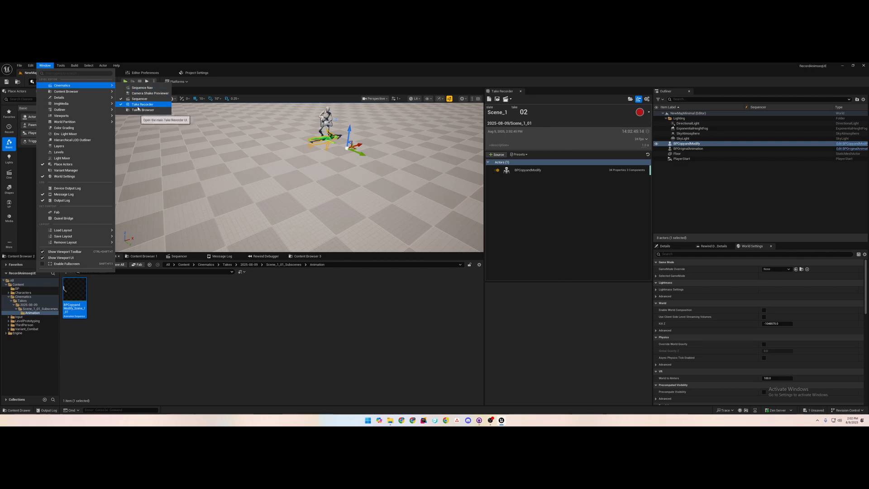
click(590, 260)
Try to add the BPCopyandModify actor to the Take Recorder as a source.
right_drag(362, 182, 381, 114)
key(w)
right_drag(462, 166, 449, 171)
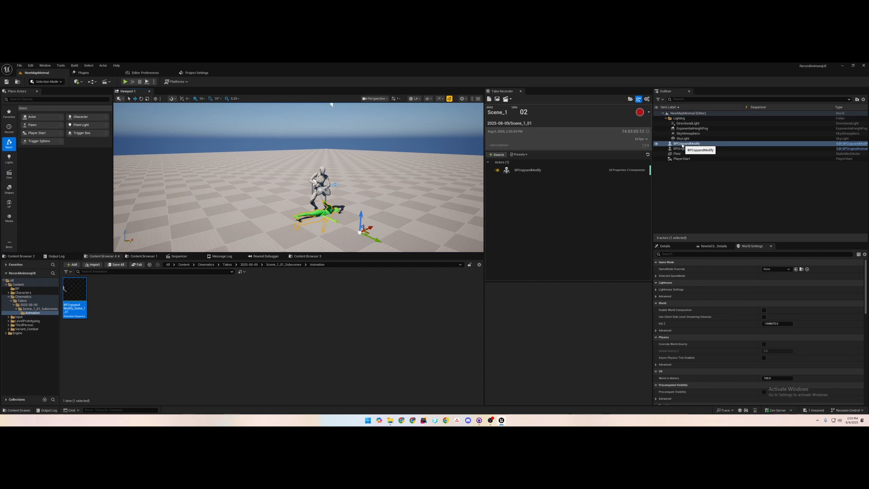
drag(683, 145, 546, 215)
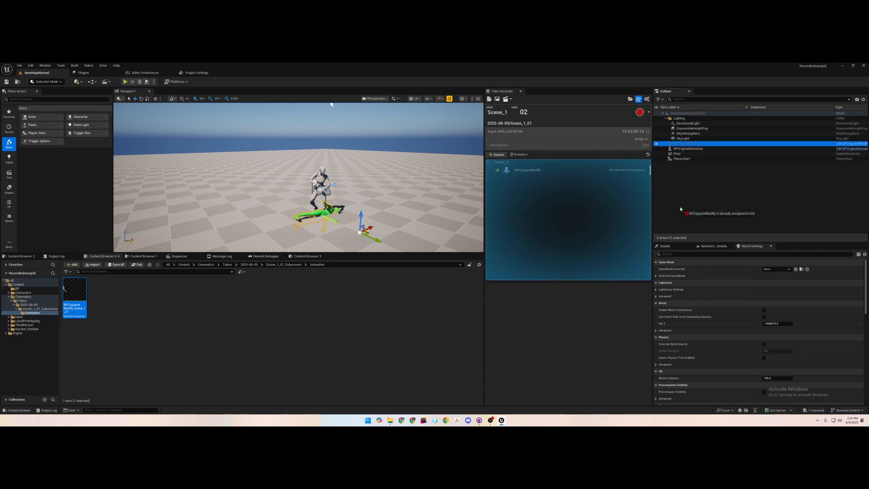
drag(680, 209, 677, 207)
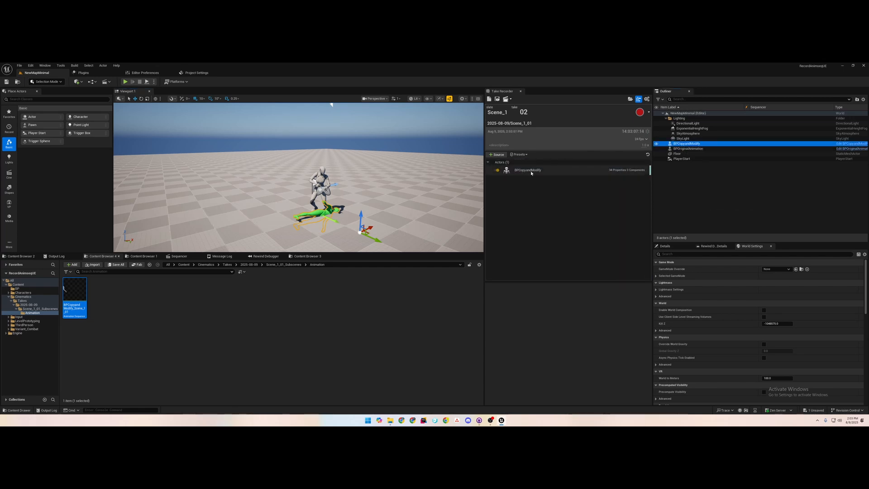
Bring up the Sequencer below the viewport and view both characters more closely.
click(299, 257)
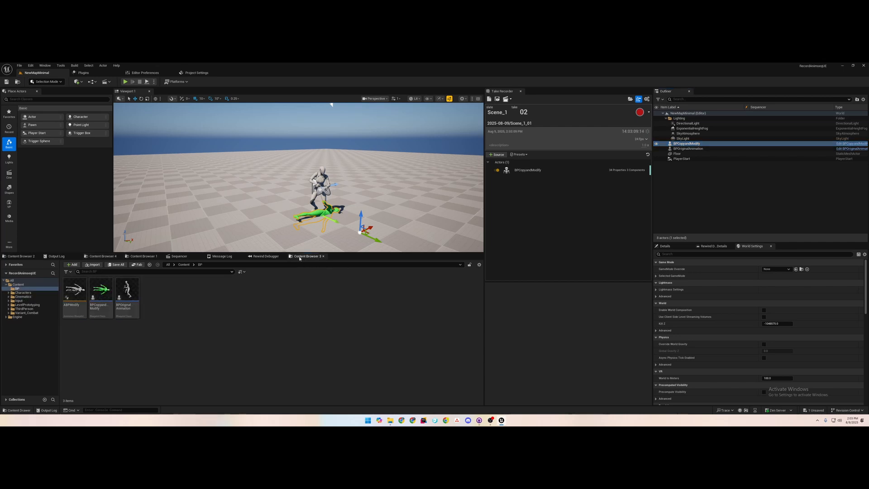
click(176, 256)
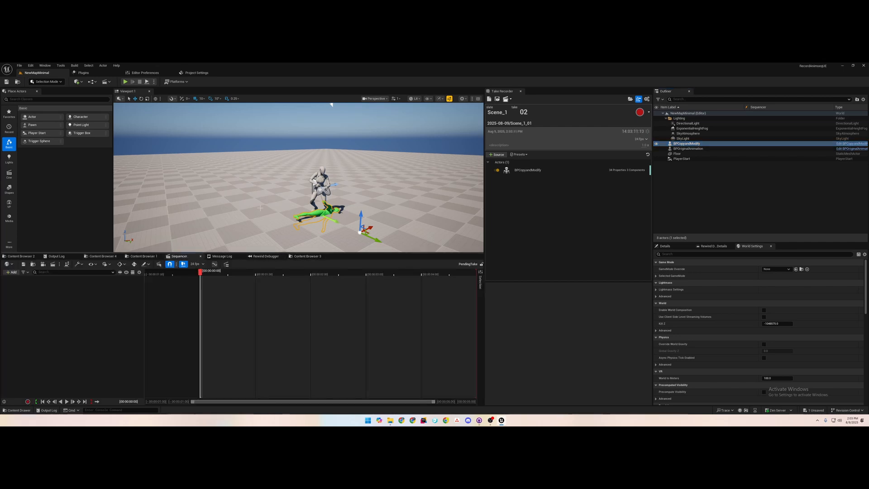
mouse_move(362, 200)
right_down()
mouse_move(376, 208)
mouse_move(362, 200)
right_up()
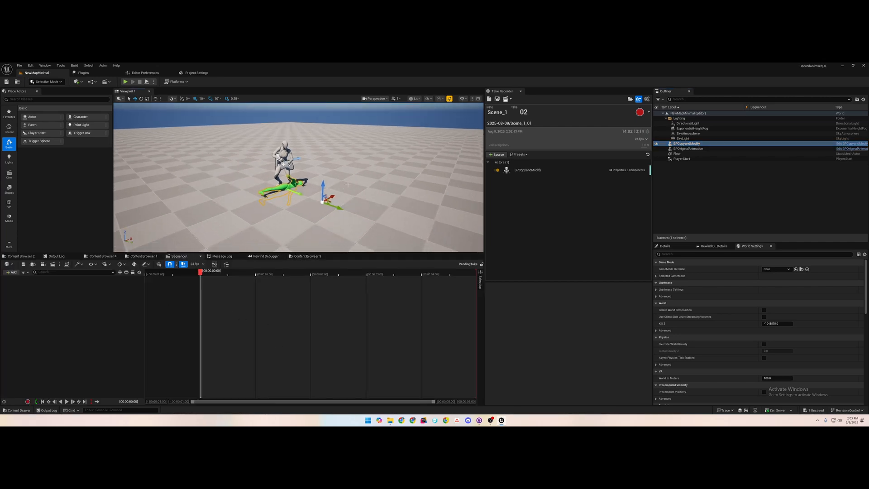
Play the level and start recording take 02 of Scene_1 with the Take Recorder.
click(125, 82)
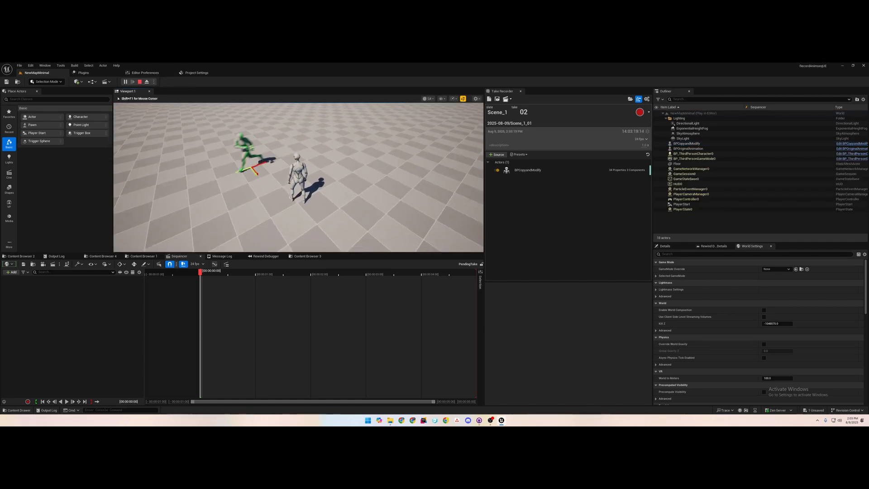
key(alt+Tab)
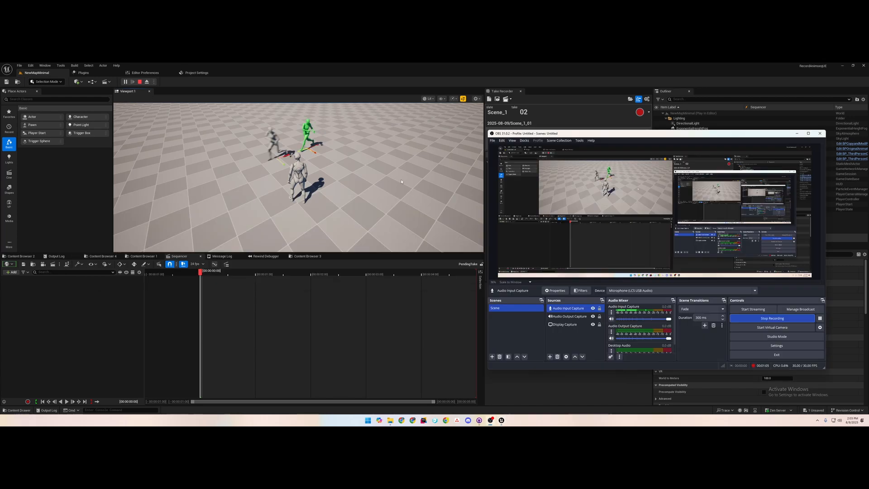
click(564, 113)
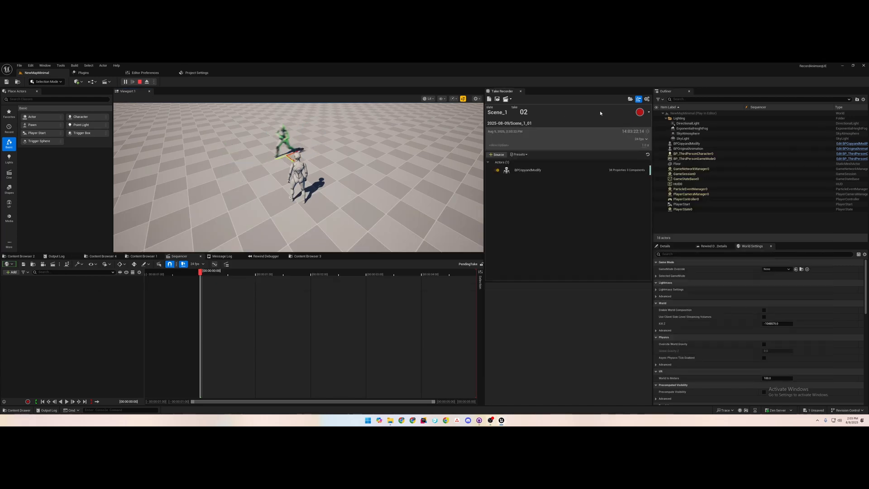
click(639, 112)
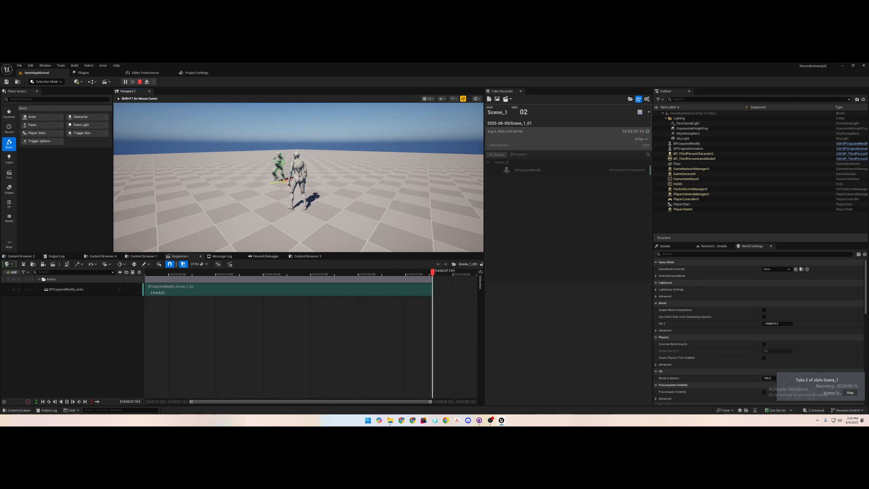
Stop the take recording, submit its two selected assets for saving, and end the simulation.
key(alt+Tab)
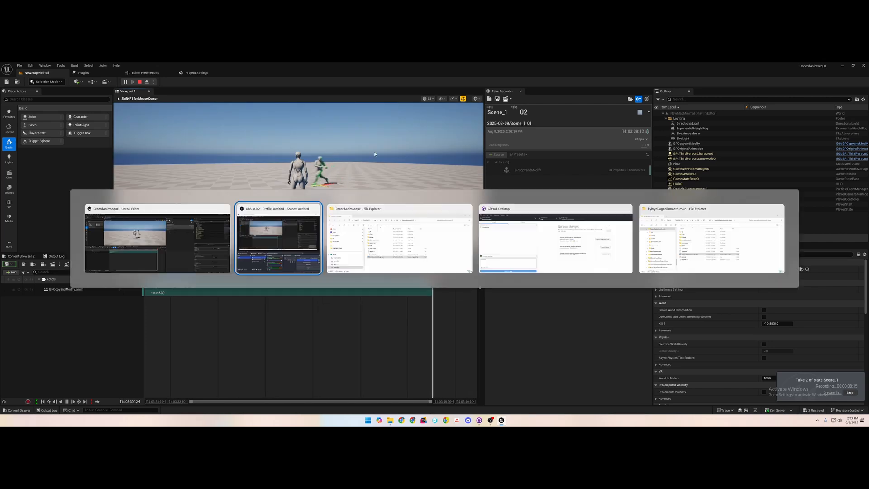
click(639, 112)
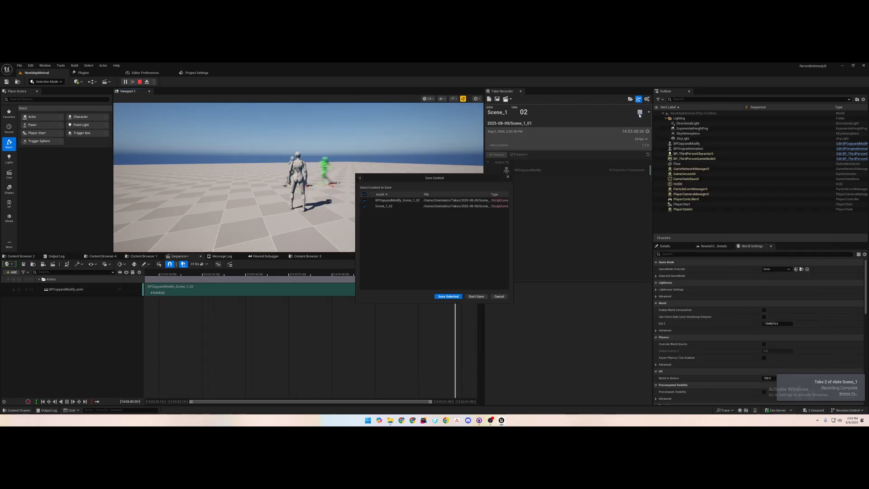
click(450, 297)
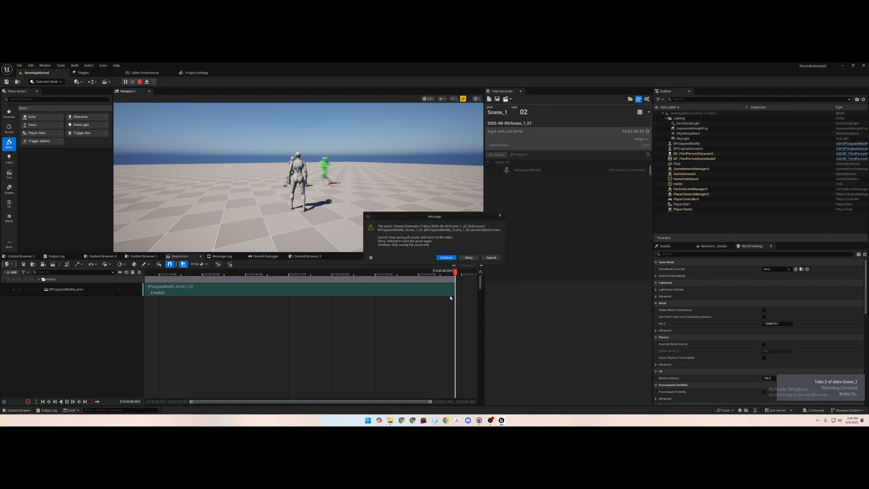
click(478, 254)
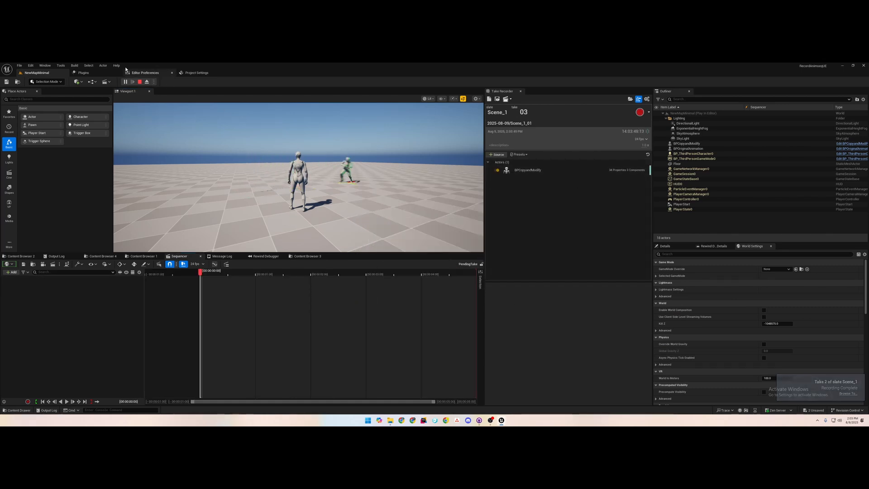
key(Escape)
Open the recorded animation in the Animation folder of Scene_1_02_Subscenes and examine its playback from another angle.
right_drag(271, 144, 281, 173)
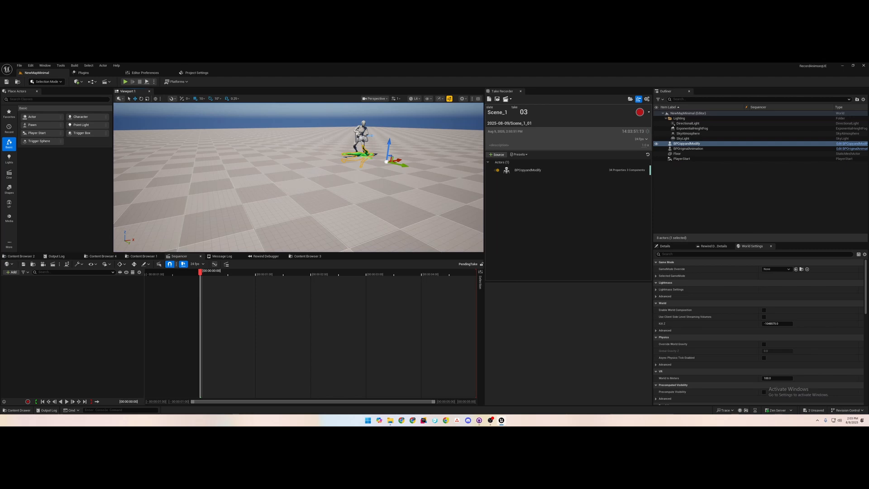
click(106, 256)
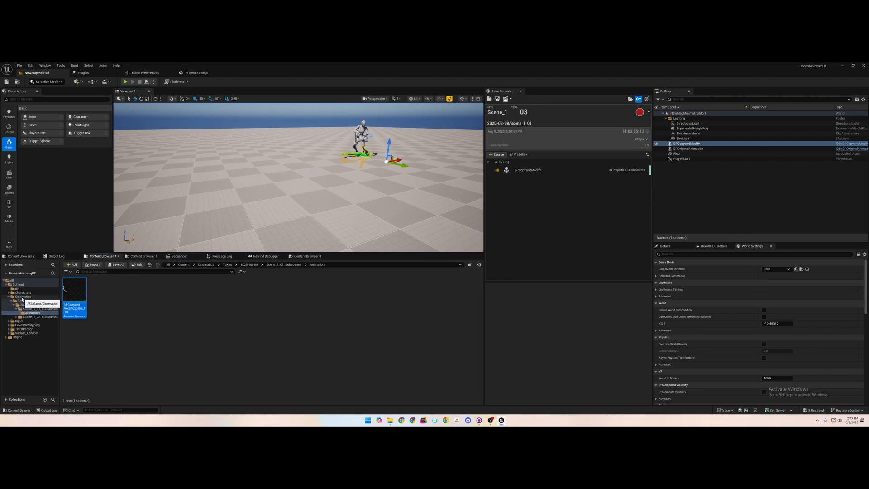
click(24, 298)
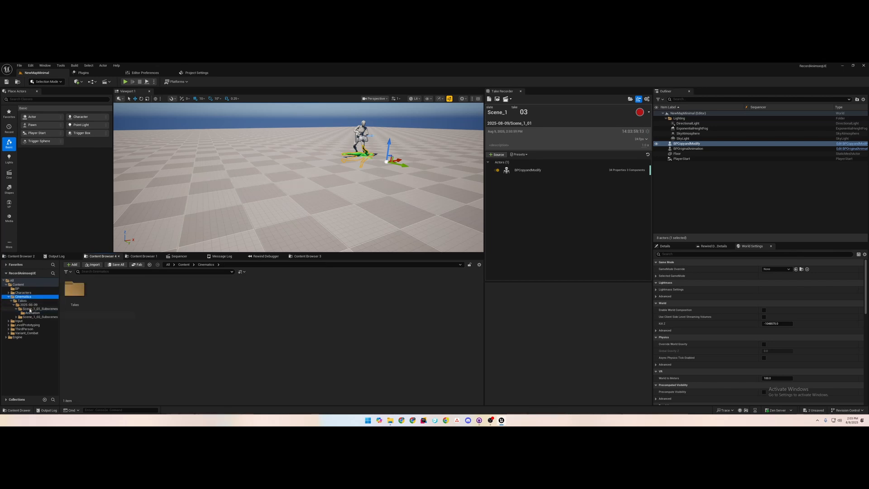
click(37, 317)
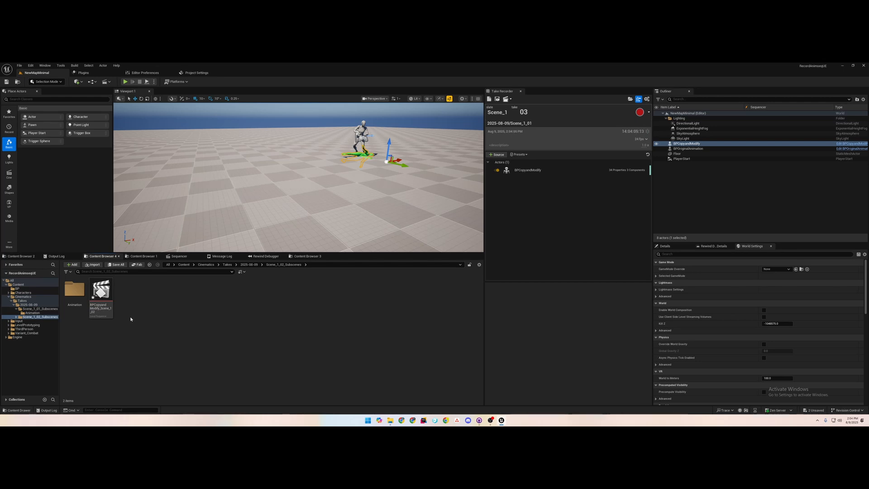
double_click(74, 291)
click(76, 298)
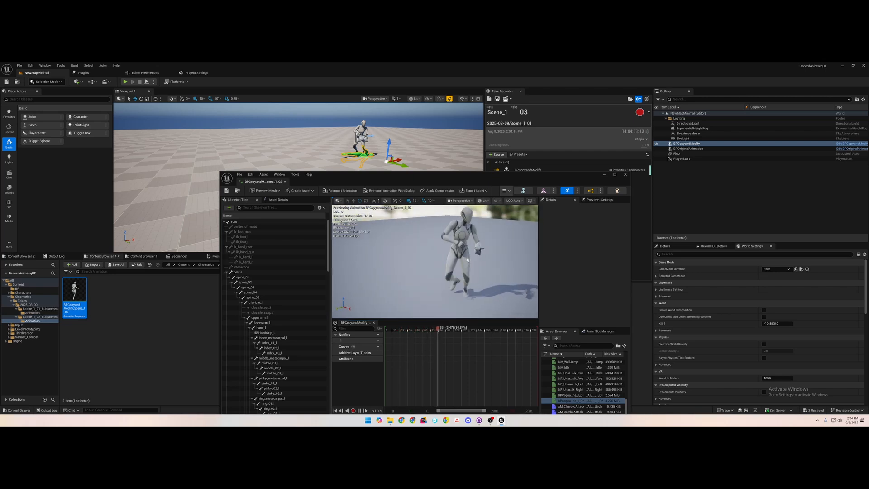
right_drag(466, 259, 441, 267)
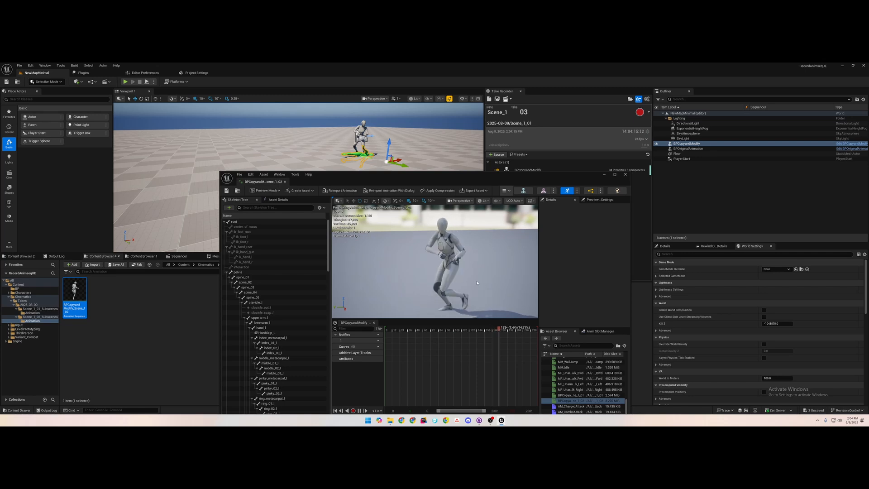
Turn off Force Root Lock in the recorded animation's asset details and save all changes.
click(278, 199)
click(272, 208)
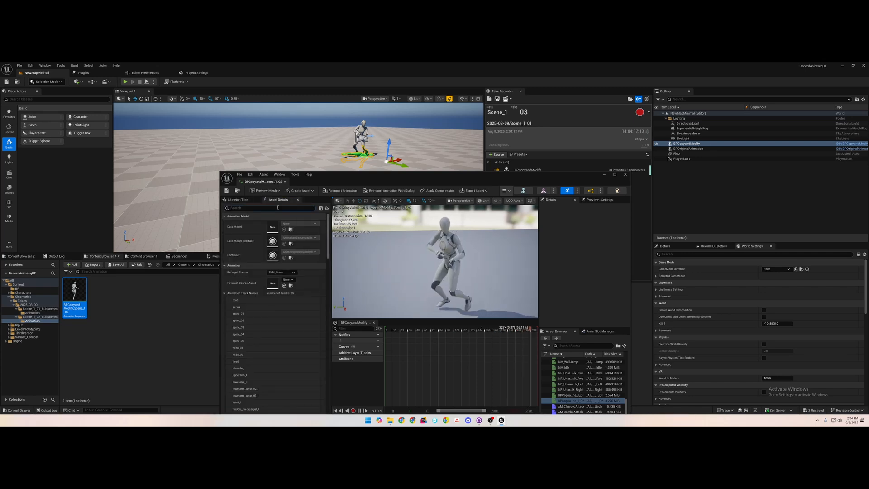
text(root)
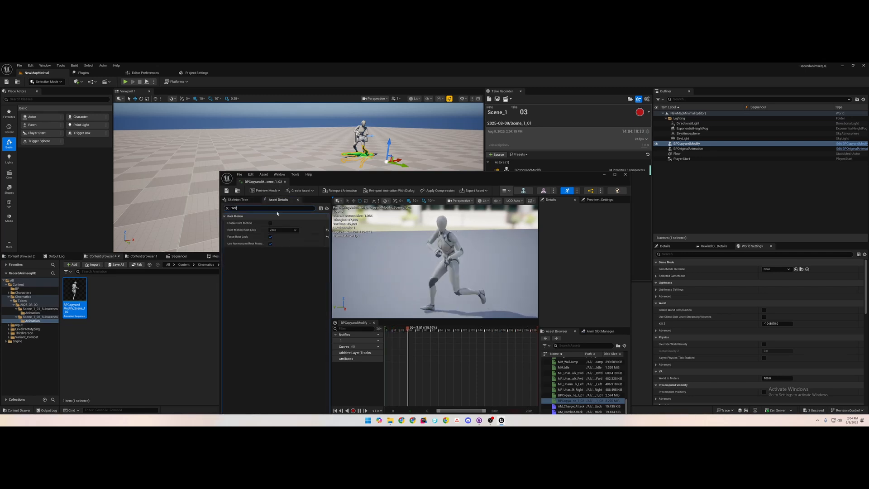
click(268, 237)
click(269, 237)
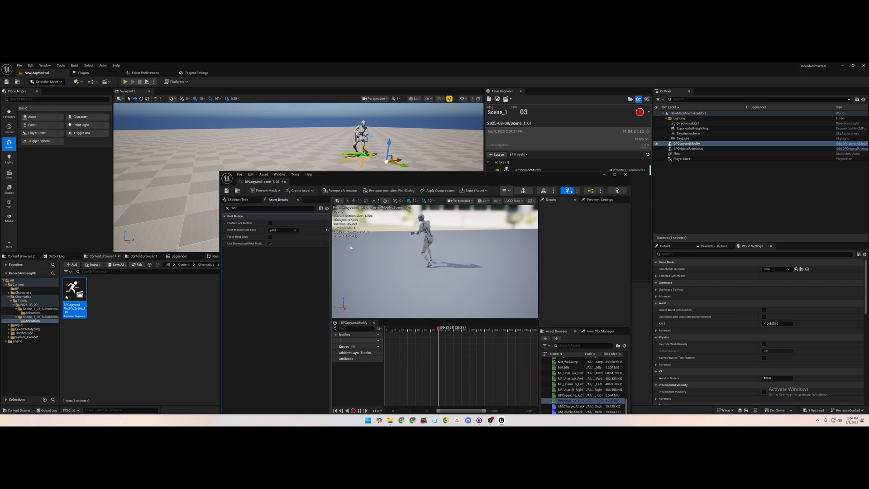
key(ctrl+shift+s)
Examine the recorded character's movement from farther away by scrubbing the animation back to its first frame.
right_drag(404, 251, 437, 273)
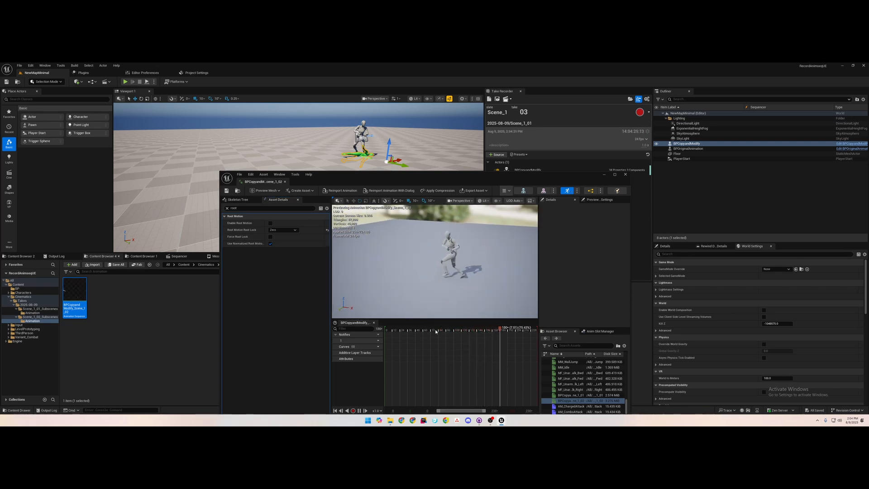
drag(423, 330, 389, 330)
right_drag(383, 309, 383, 290)
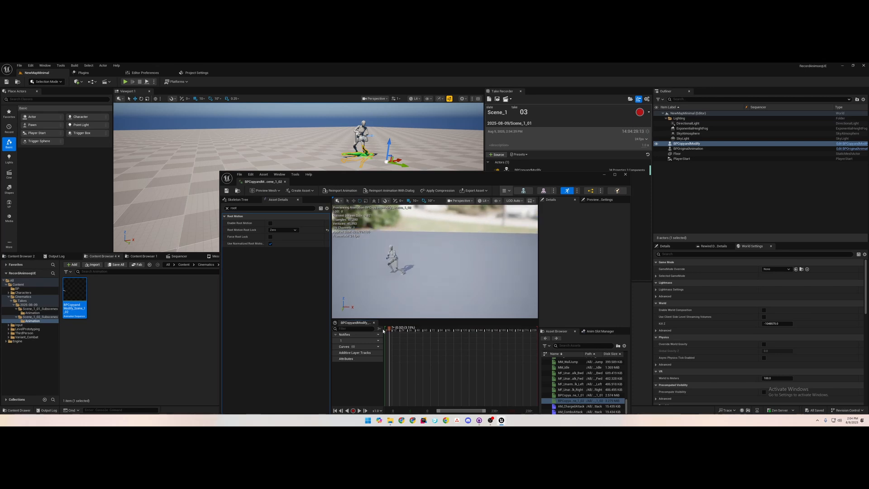
mouse_move(392, 330)
mouse_down()
mouse_move(500, 334)
mouse_move(384, 338)
mouse_up()
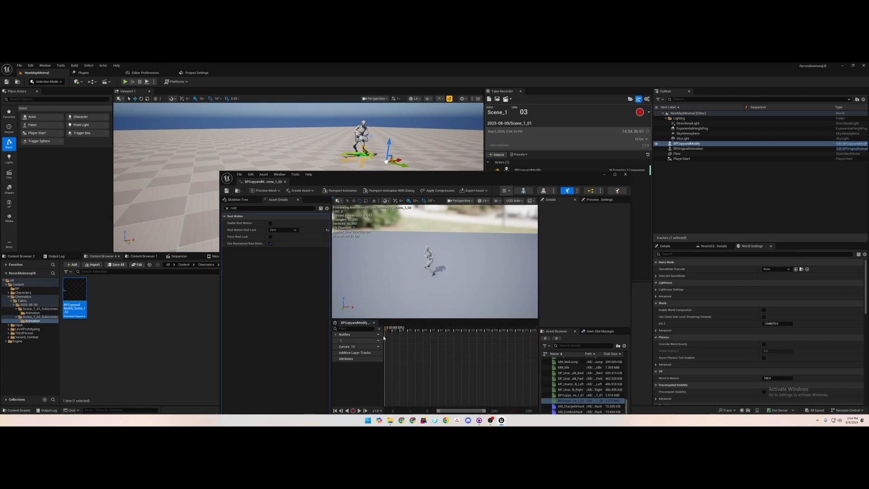
Select the root bone in the skeleton and examine its position and orientation from several angles at the first frame.
click(247, 199)
click(248, 222)
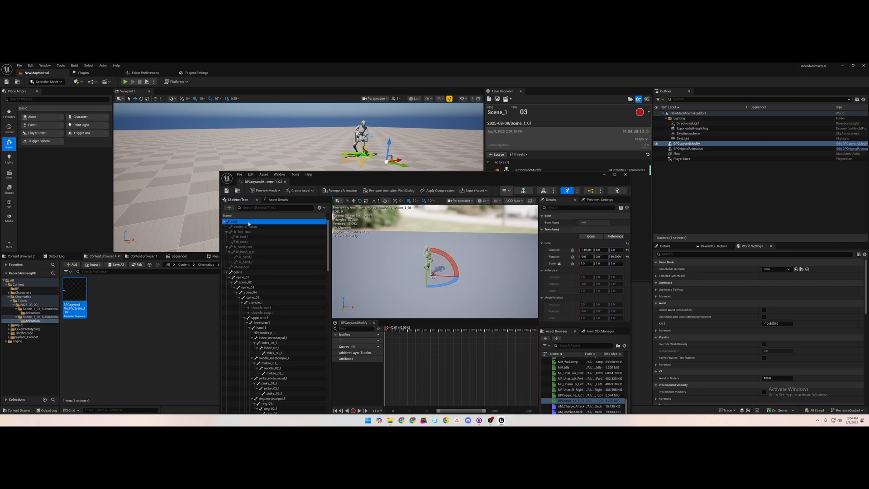
right_drag(419, 257, 469, 265)
key(w)
scroll(437, 272, up, 3)
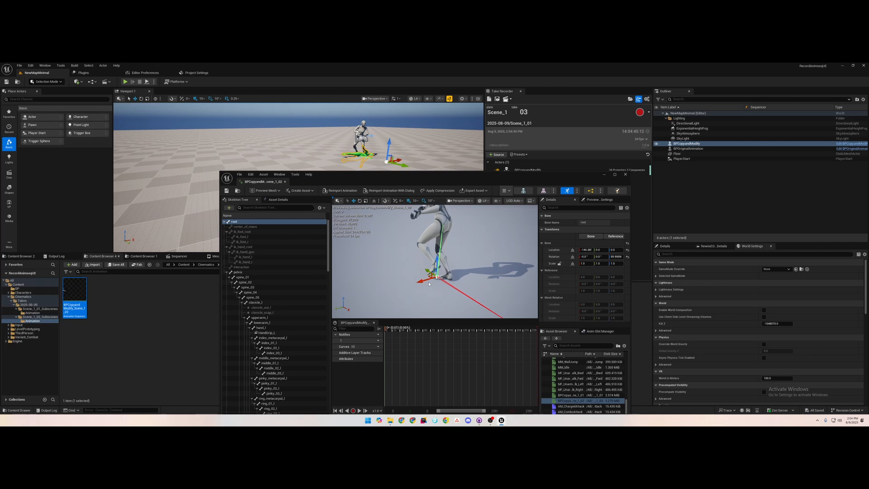
alt+drag(456, 273, 464, 264)
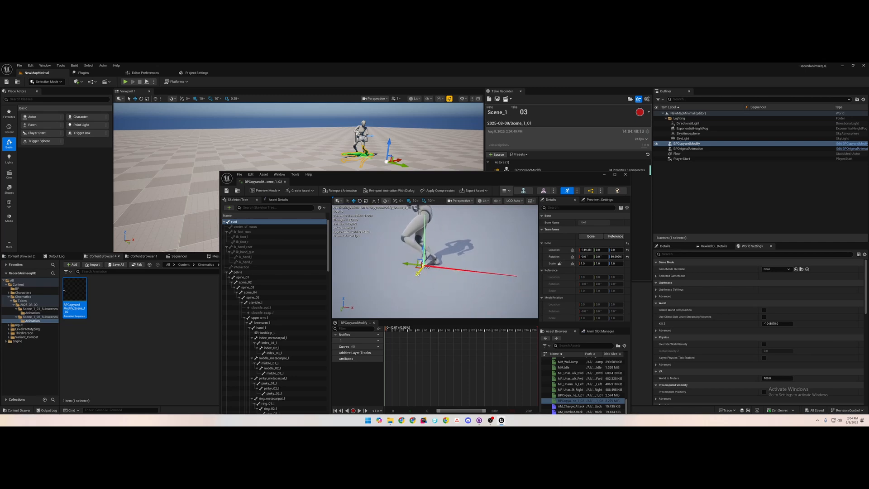
alt+drag(448, 254, 362, 258)
scroll(458, 258, down, 5)
right_drag(408, 256, 388, 257)
key(w)
right_drag(339, 308, 417, 289)
key(s)
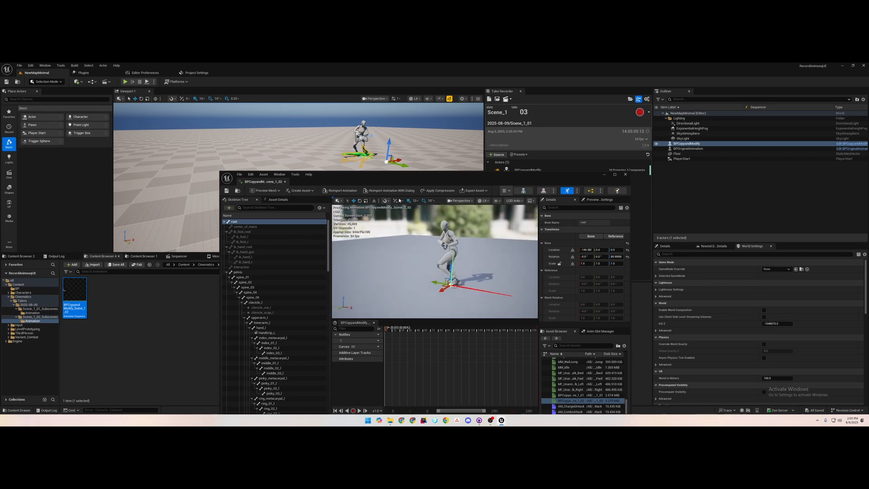
Look up the animation assigned to BPOriginalAnimation and open MF_Rifle_Jog_Right from the Rifle Jog folder.
drag(386, 178, 574, 189)
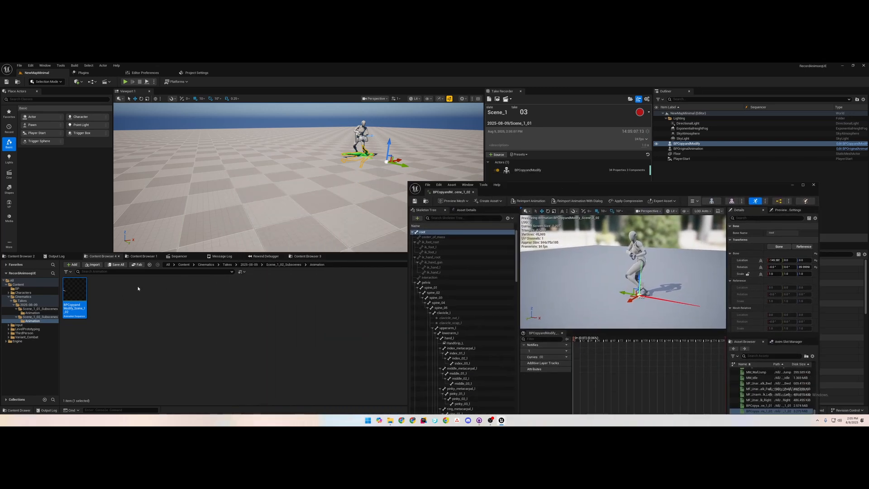
click(689, 149)
drag(723, 194, 546, 115)
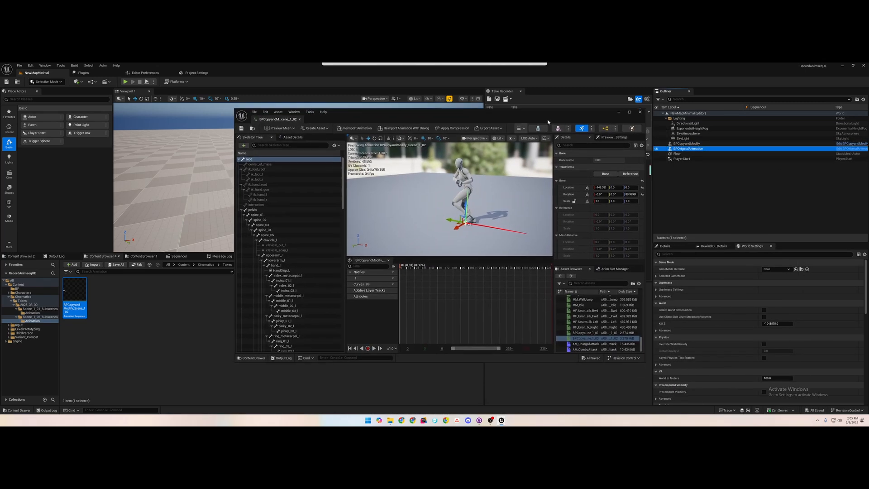
click(673, 247)
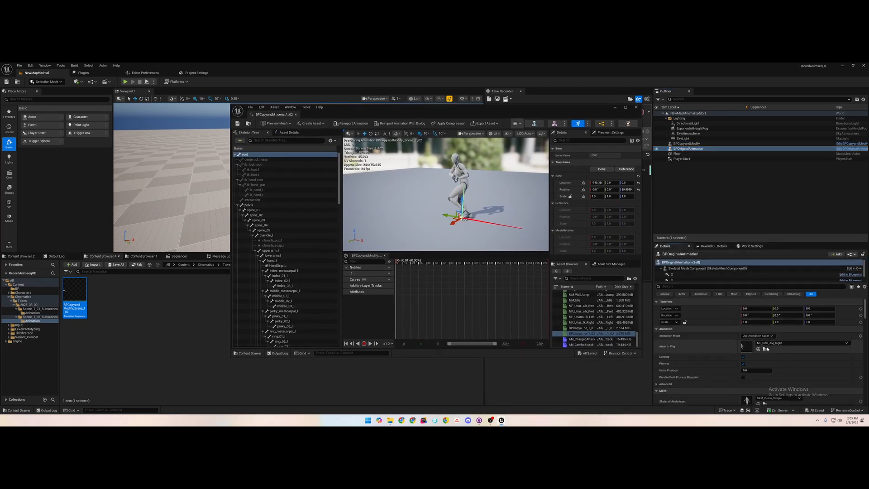
click(144, 257)
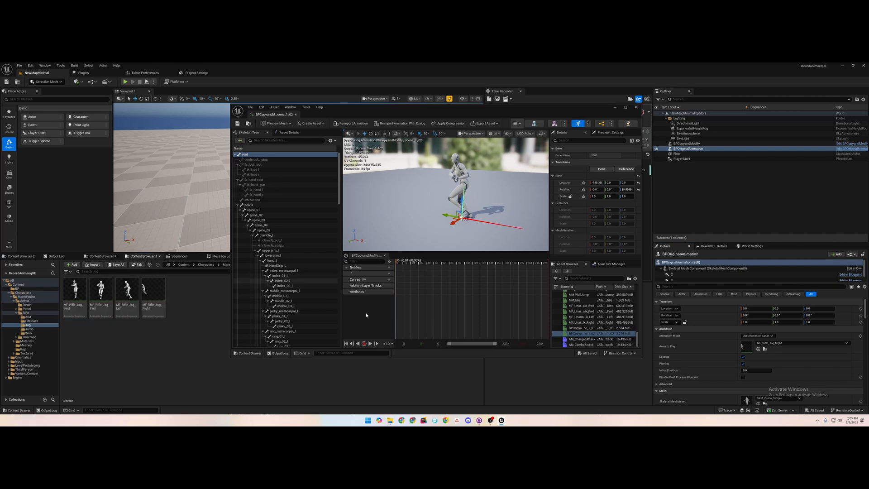
double_click(153, 299)
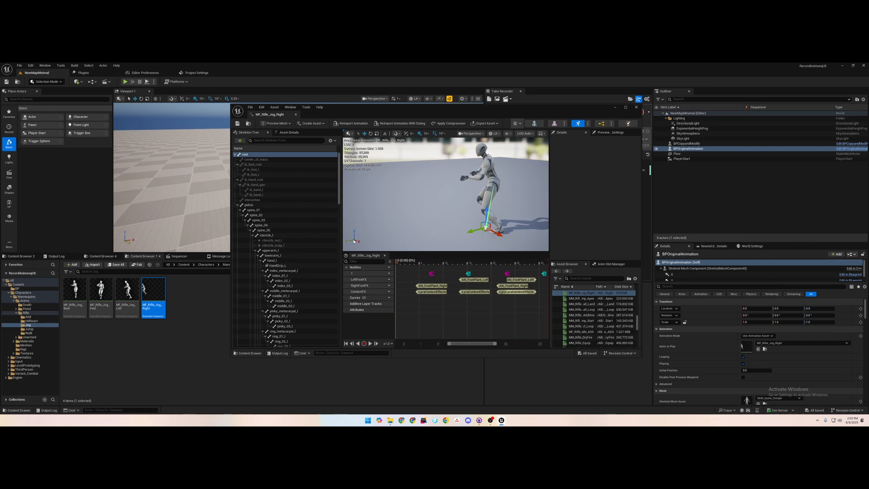
Examine the root bone's placement in MF_Rifle_Jog_Right from a more distant, higher viewpoint.
right_drag(354, 241, 362, 258)
key(s)
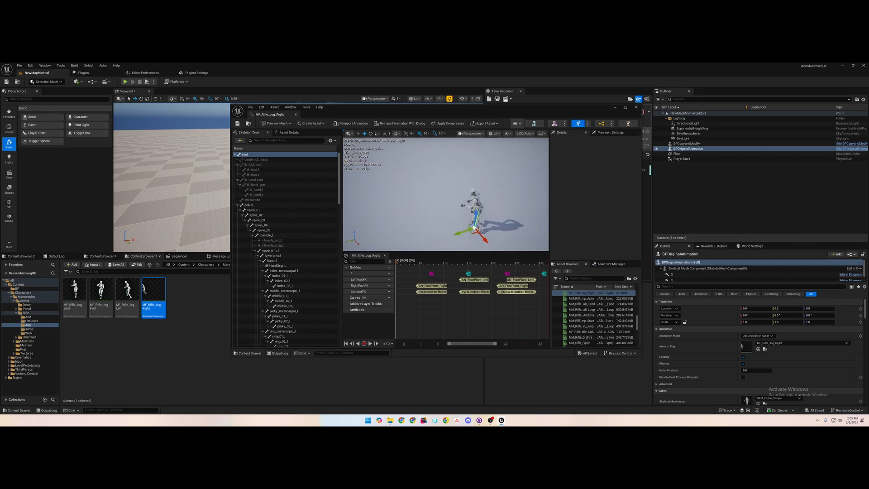
right_drag(438, 218, 438, 218)
key(q)
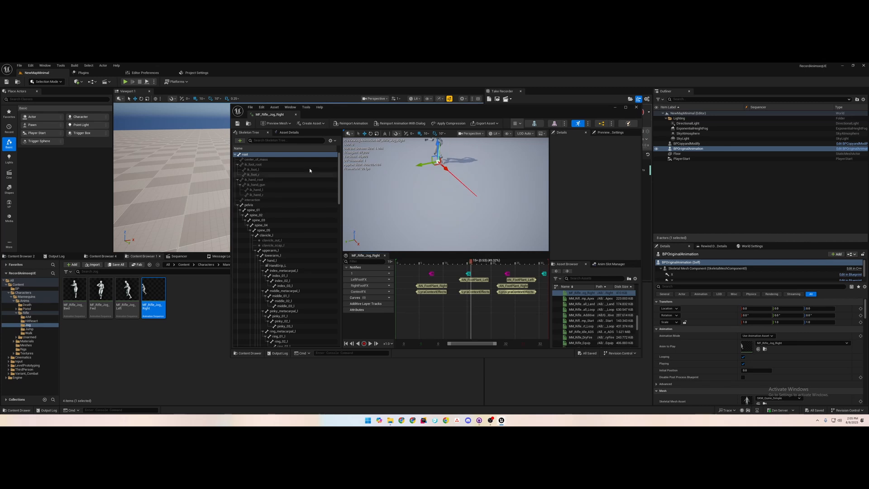
Reopen the recorded Scene_1_02 animation and scrub through its opening frames.
click(108, 256)
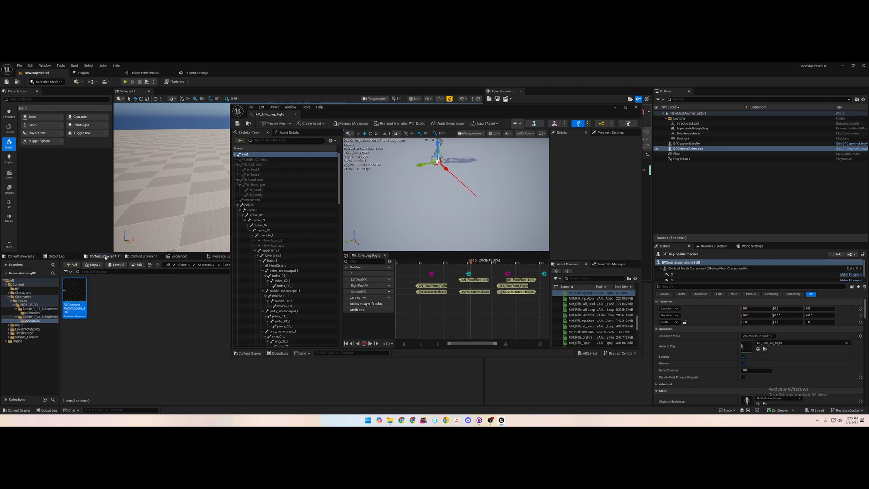
double_click(80, 296)
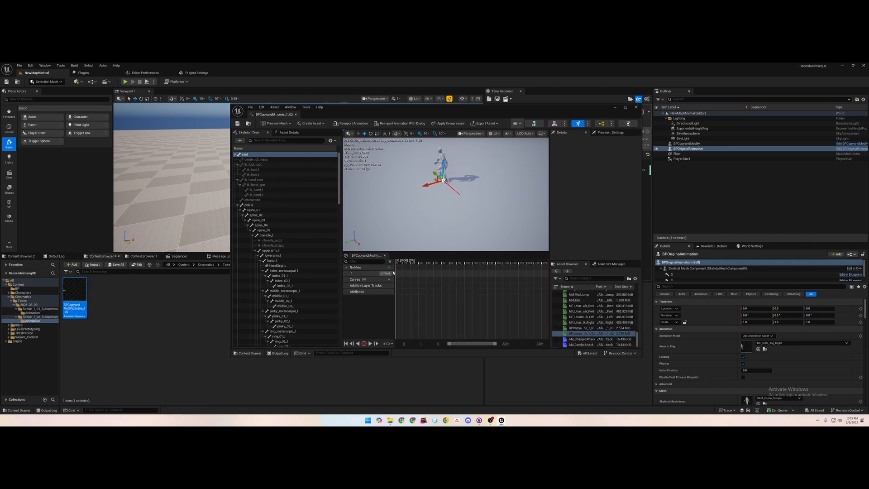
mouse_move(396, 263)
mouse_down()
mouse_move(498, 263)
mouse_move(397, 263)
mouse_up()
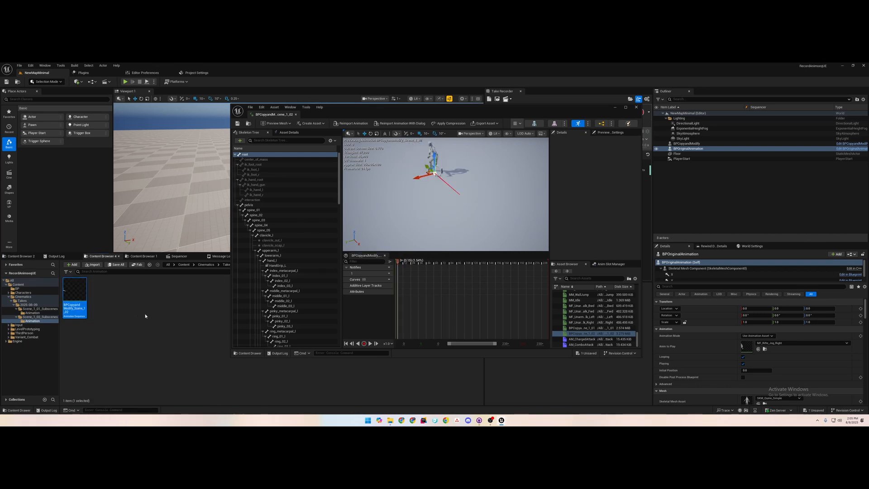
Duplicate the recorded Scene_1_02 animation and open the copy at its first frame.
key(ctrl+d)
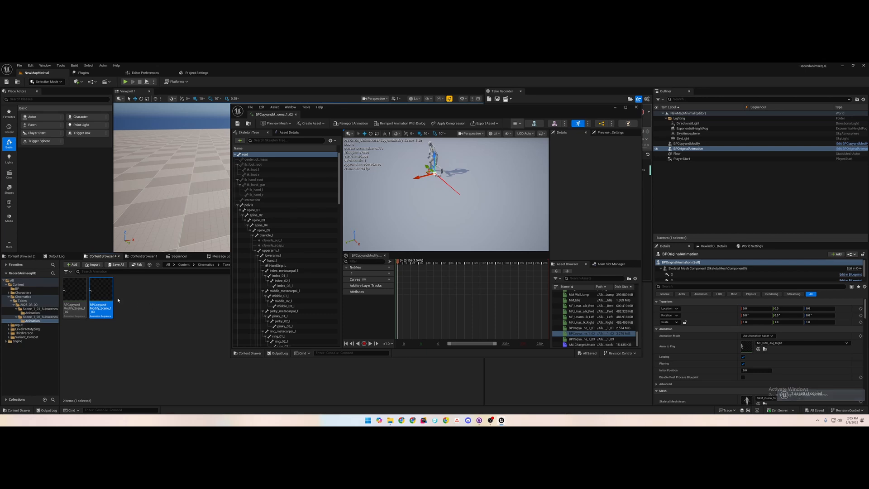
double_click(109, 296)
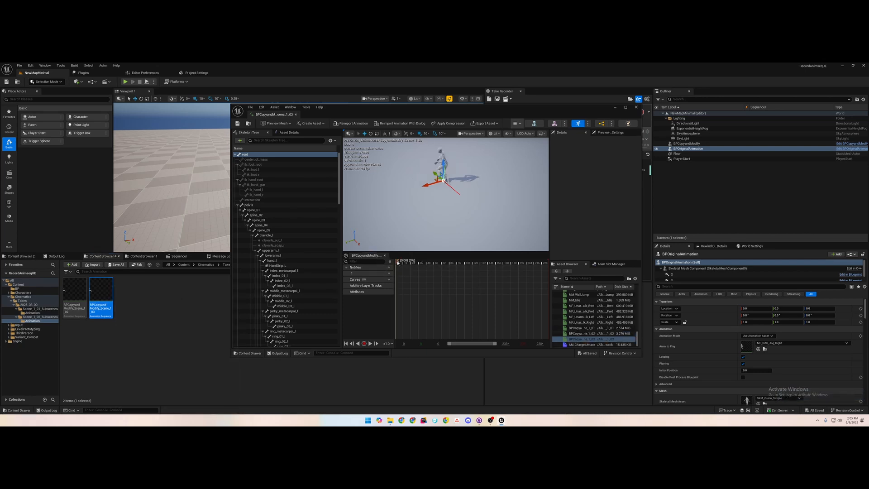
mouse_move(398, 263)
mouse_down()
mouse_move(465, 262)
mouse_move(394, 264)
mouse_up()
right_drag(446, 195, 442, 154)
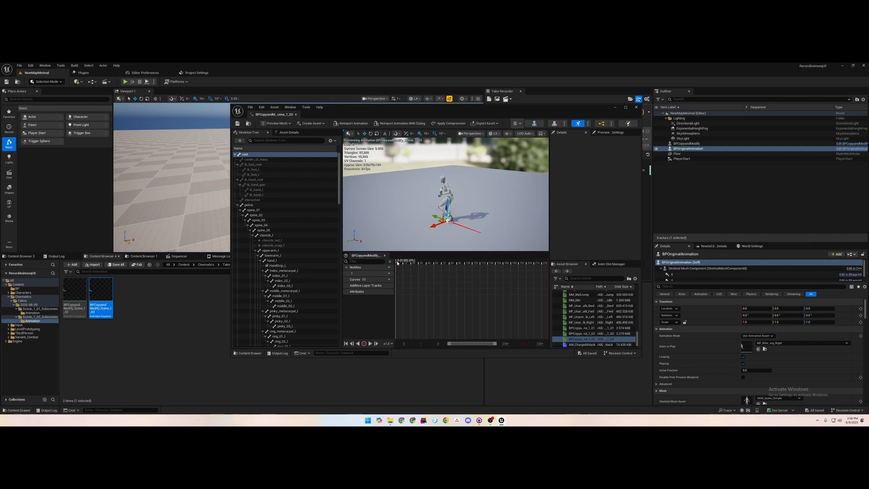
Step through the duplicate to the frame where the root changes position and remove frames 0 to 46.
drag(397, 263, 412, 262)
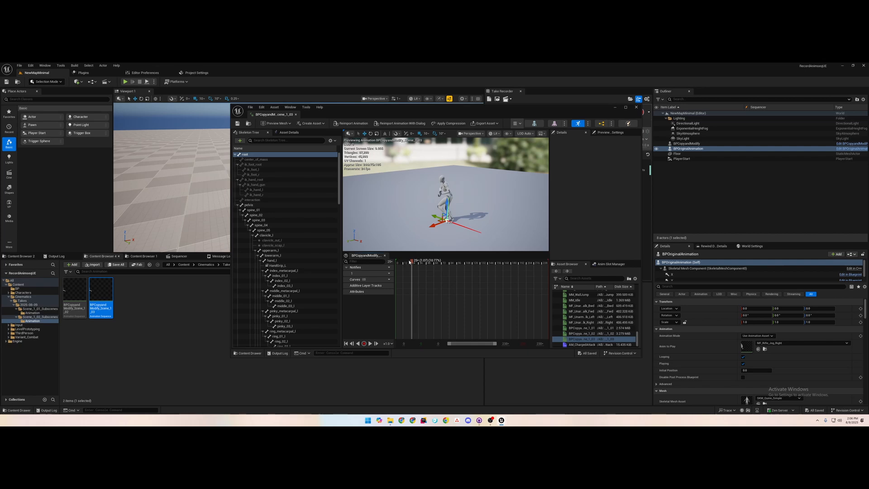
mouse_move(411, 217)
right_down()
mouse_move(424, 217)
mouse_move(405, 226)
right_up()
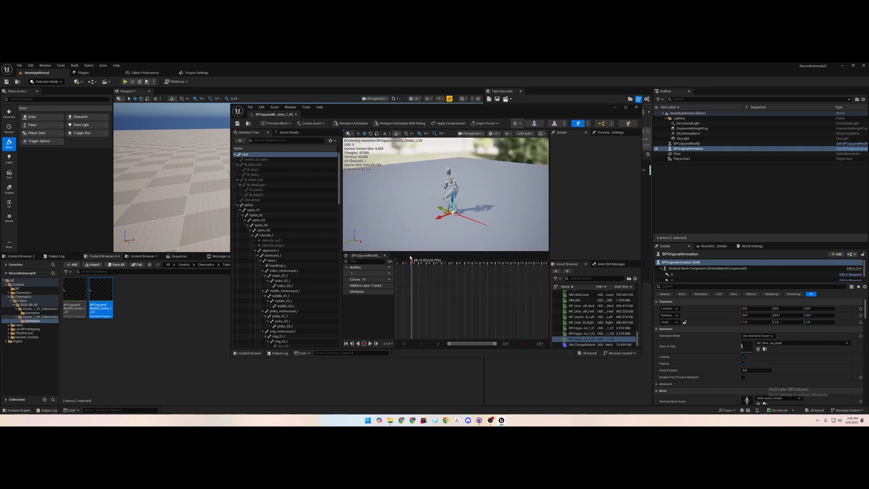
click(377, 343)
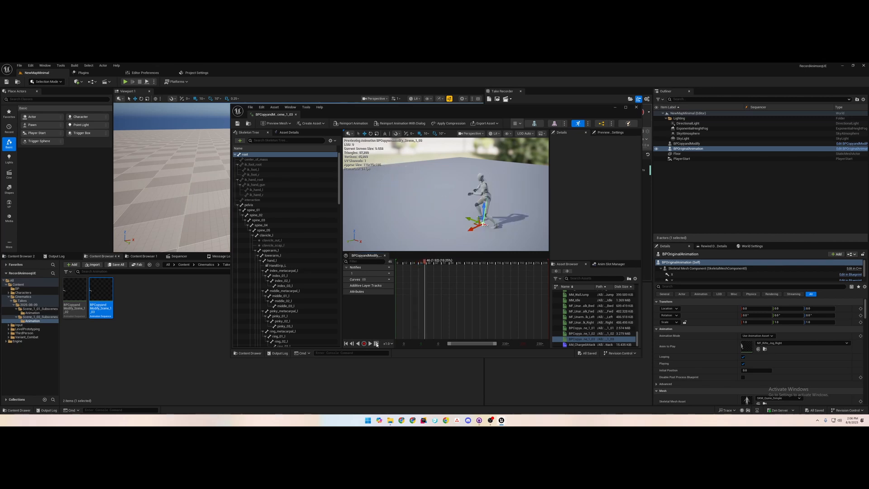
click(353, 344)
click(353, 344)
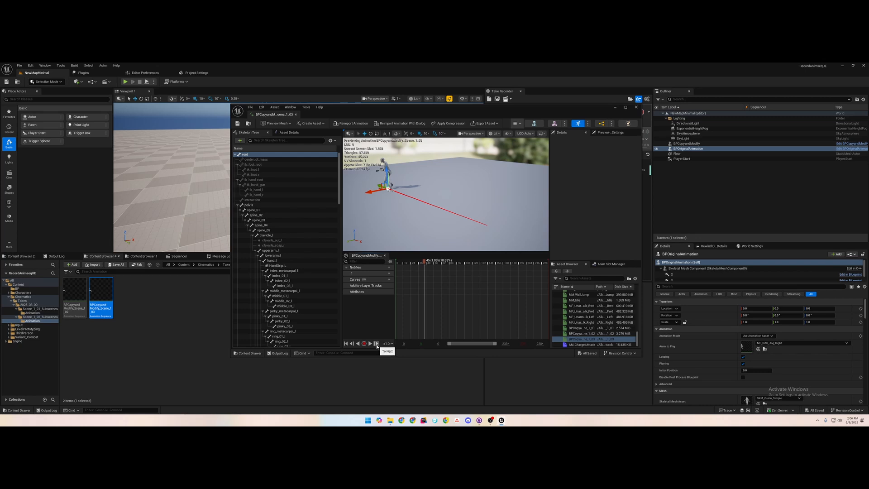
click(376, 344)
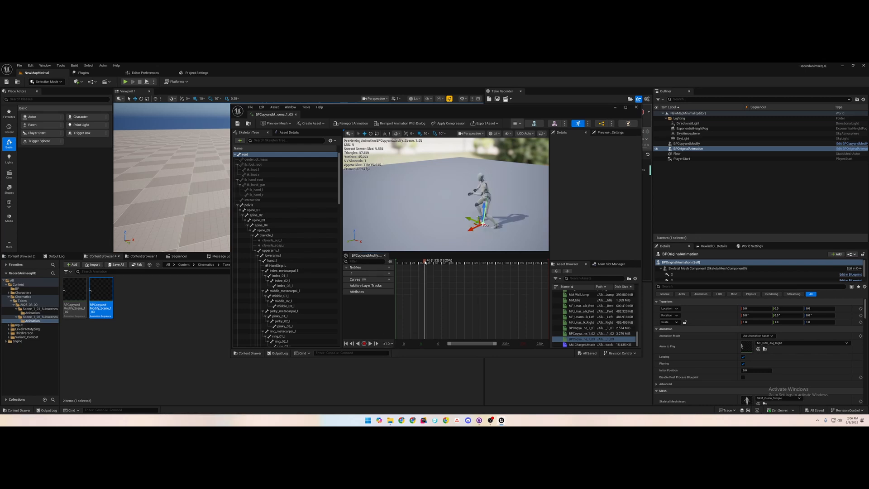
right_click(425, 262)
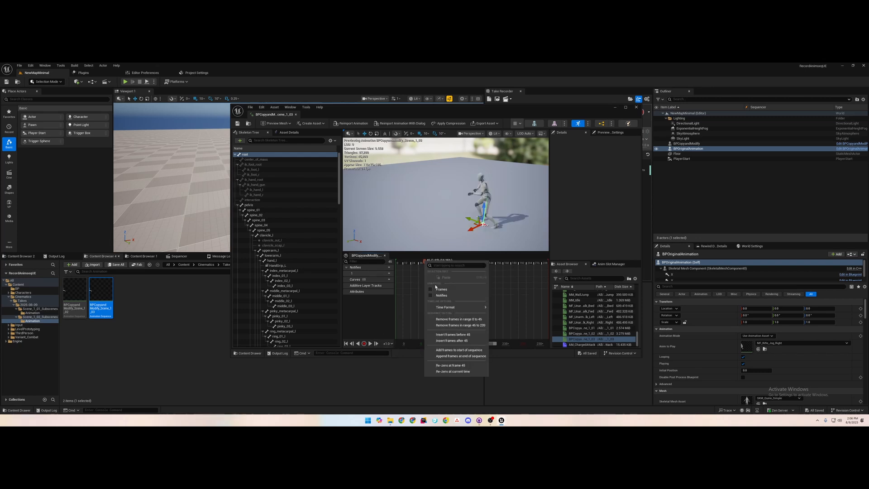
click(477, 320)
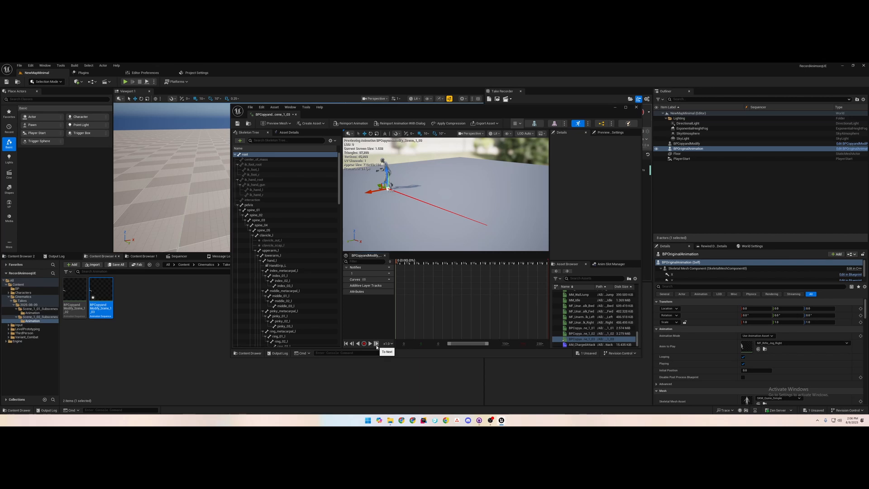
Play the trimmed animation, return to its beginning, and step through the first frames to check the root position.
click(370, 344)
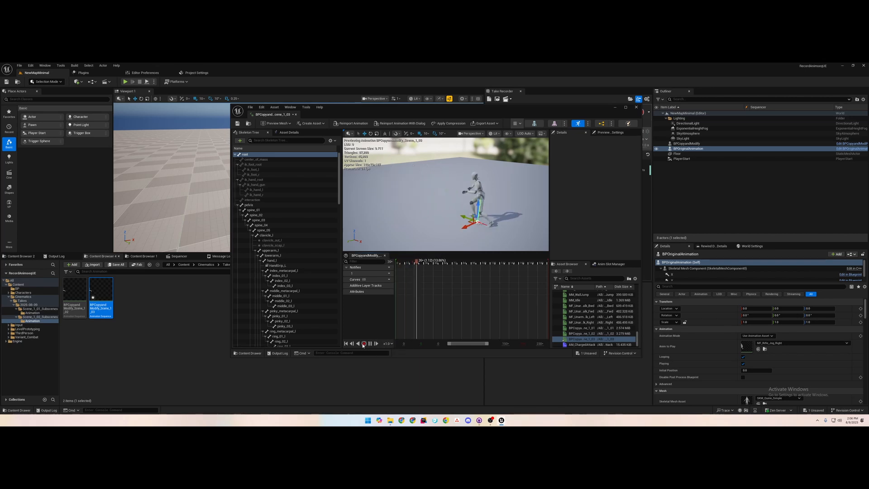
click(364, 344)
click(477, 296)
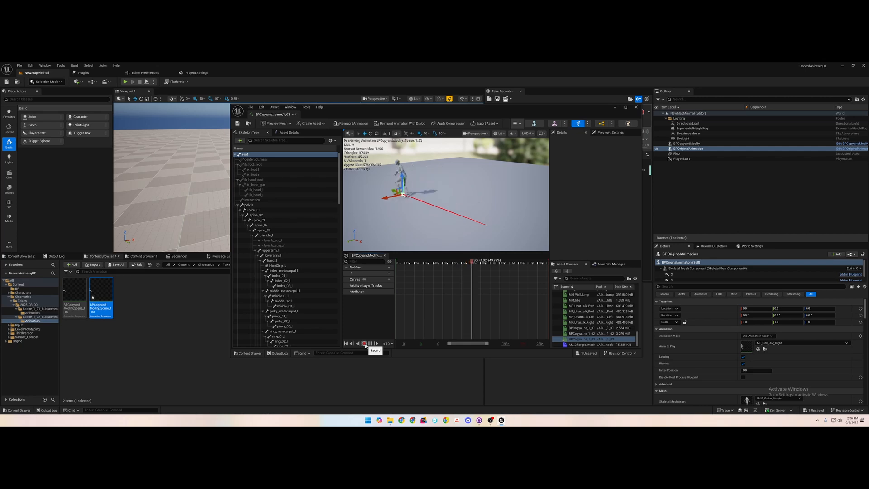
click(371, 344)
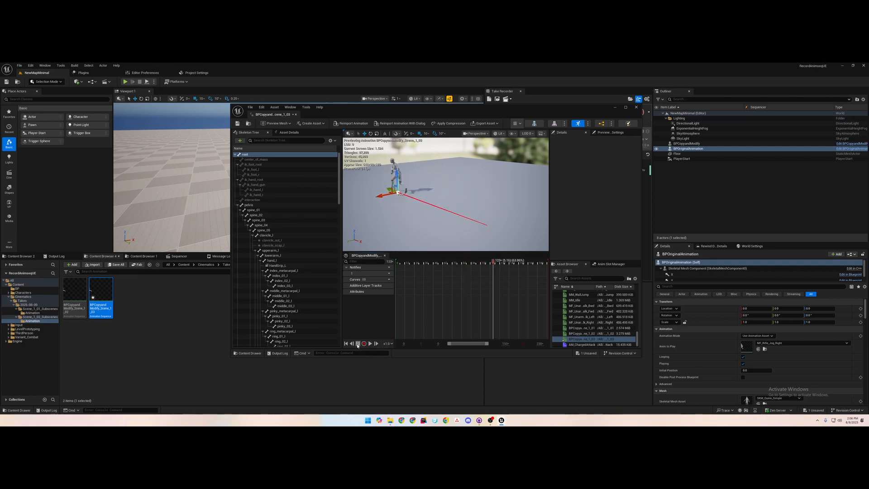
drag(487, 263, 382, 264)
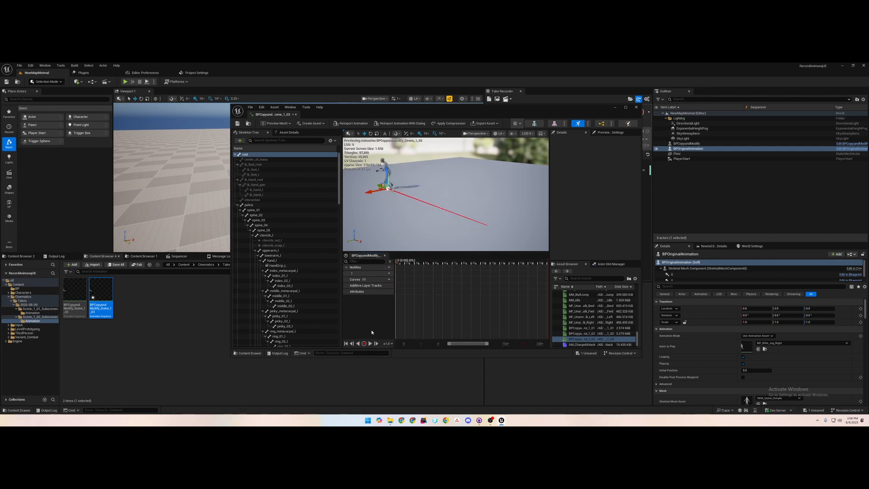
click(376, 344)
click(376, 344)
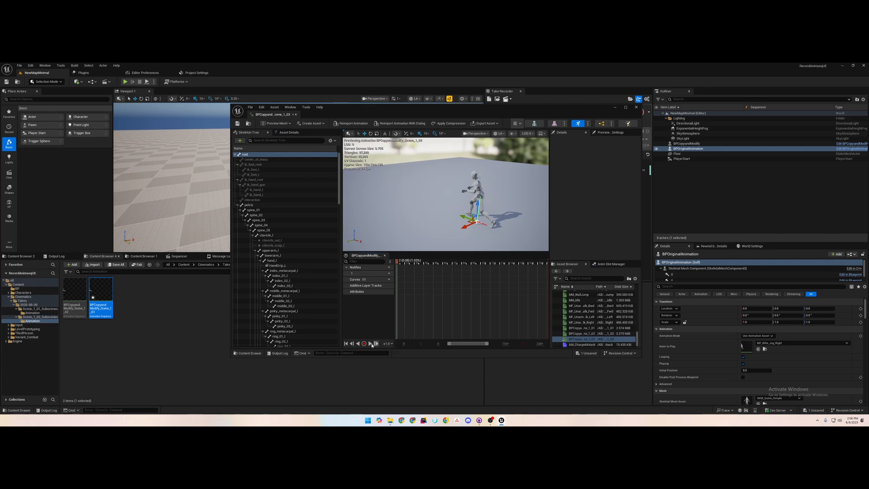
Check the duplicate's end and start frames for the root jump and remove frames 0 to 1.
click(352, 344)
click(352, 344)
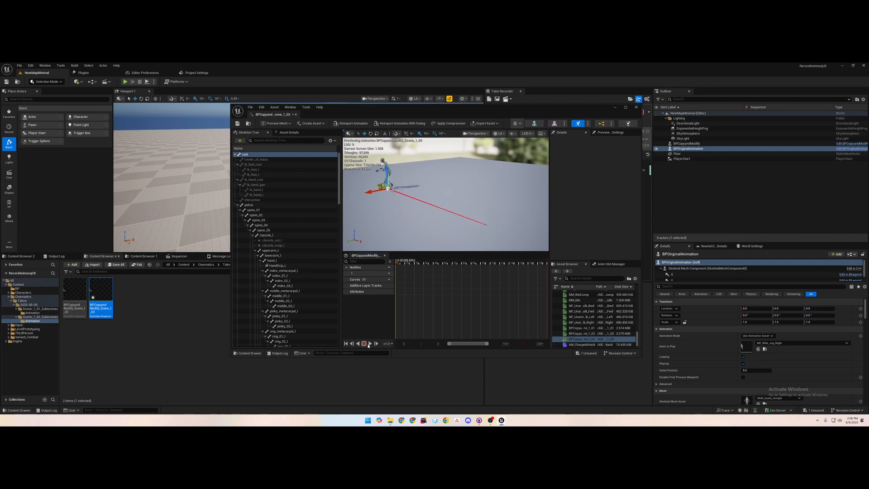
click(376, 344)
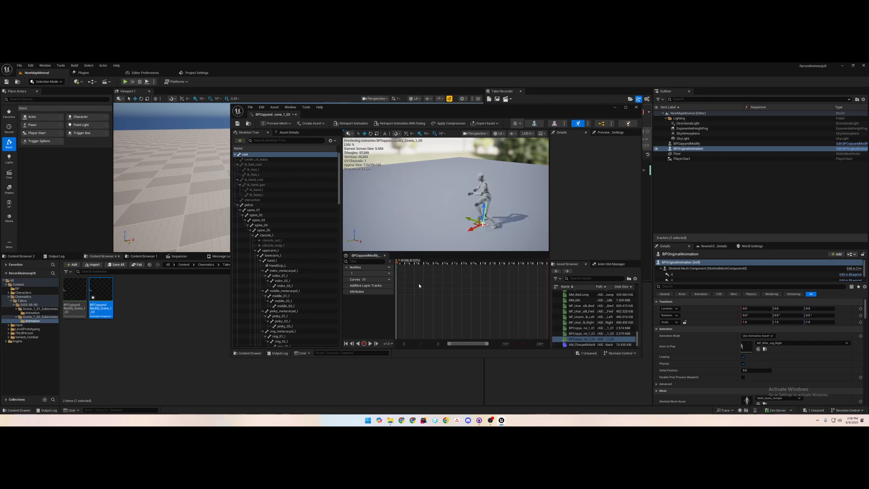
right_click(397, 262)
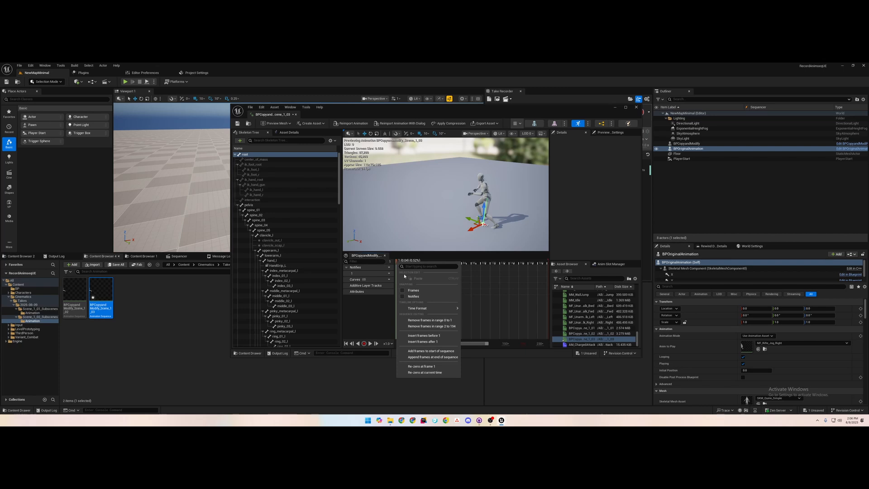
click(431, 320)
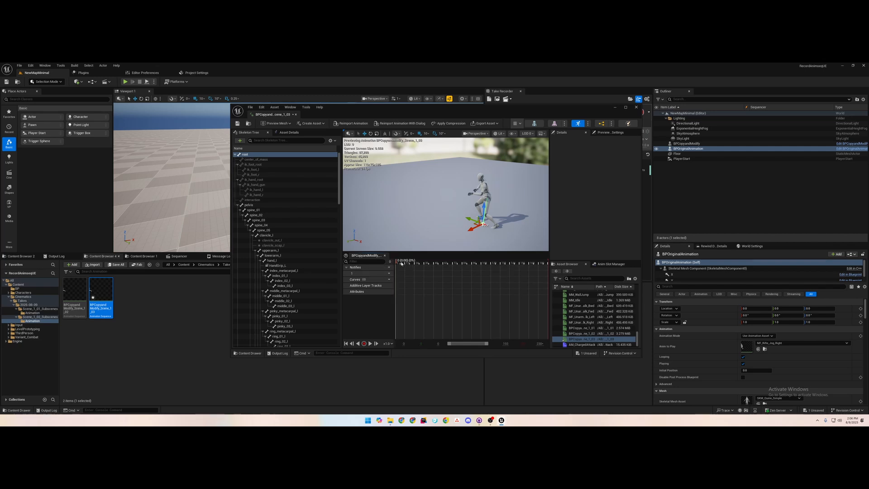
Step through the opening frames of the trimmed animation and play it briefly to check the root movement.
click(376, 344)
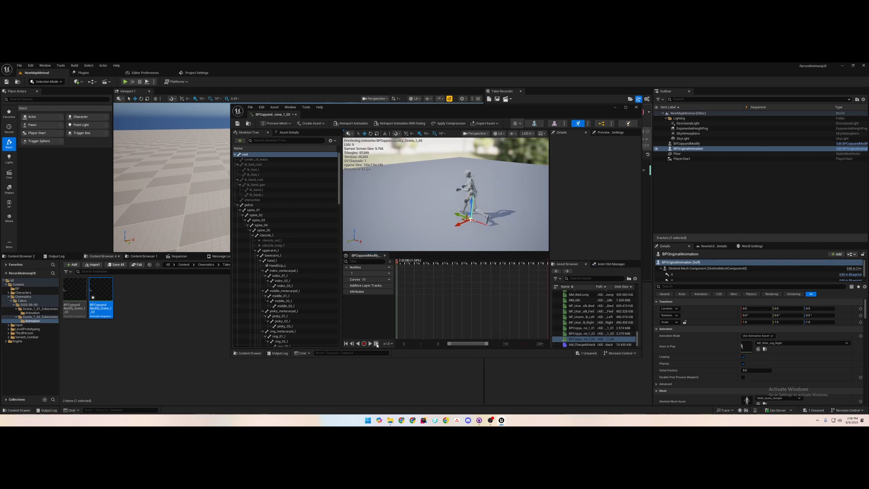
click(377, 344)
click(377, 344)
click(376, 344)
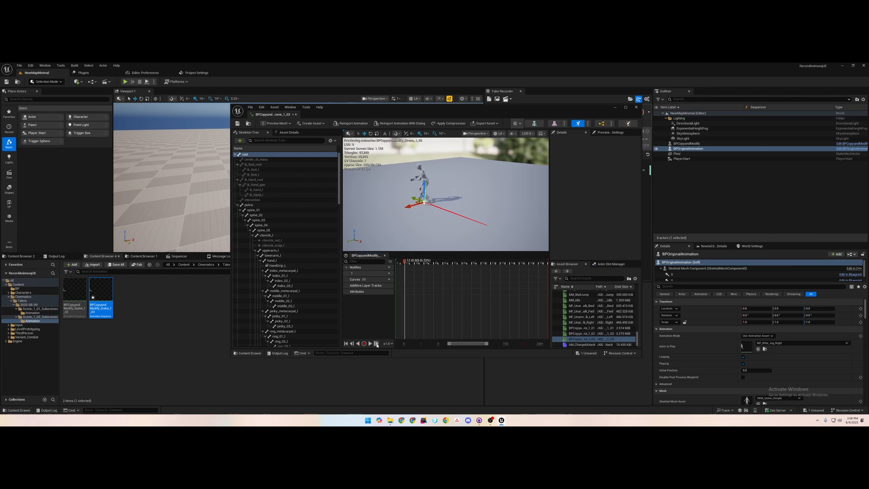
click(376, 344)
click(376, 344)
click(377, 344)
click(376, 344)
click(377, 344)
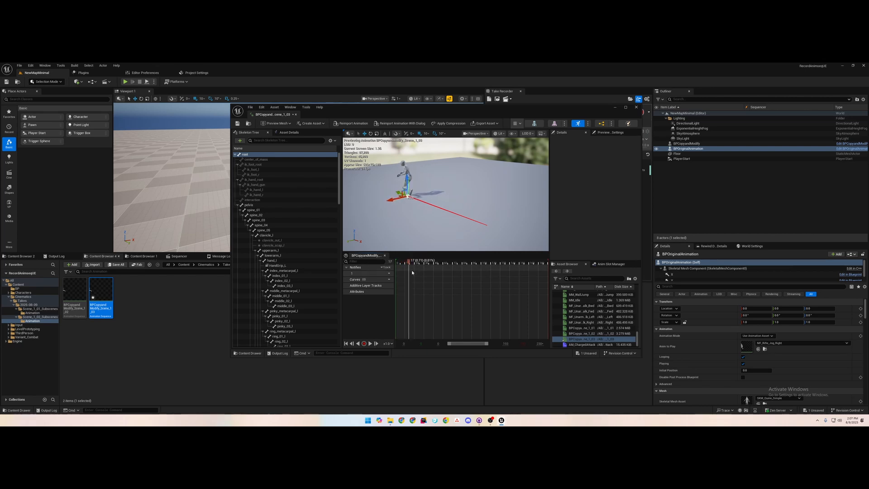
click(370, 344)
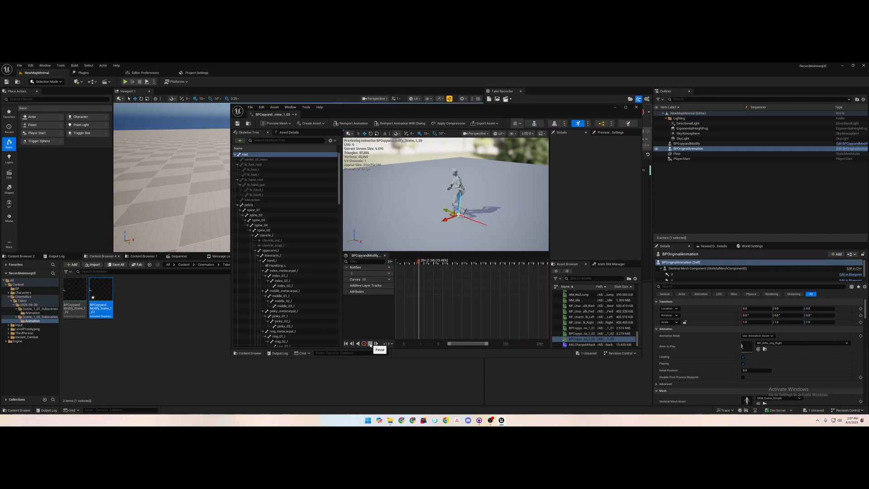
click(371, 344)
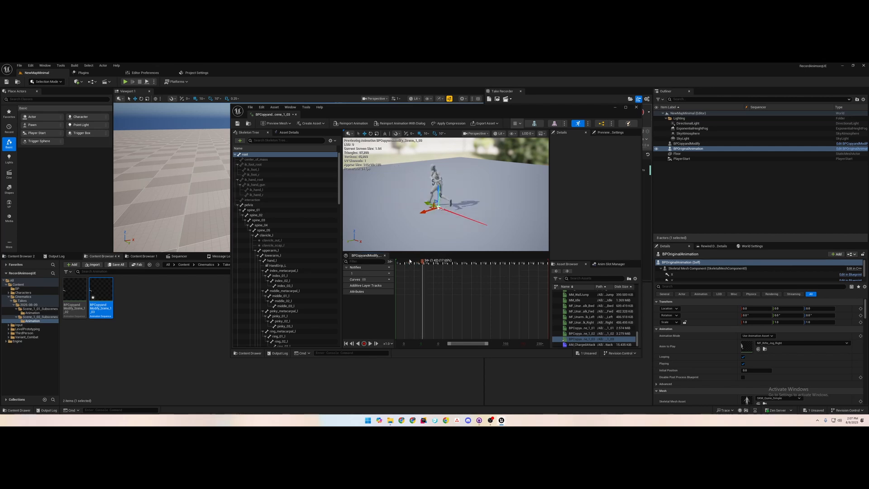
Enlarge the timeline area and step back to frame 24 at the end of the first motion cycle.
drag(414, 252, 414, 244)
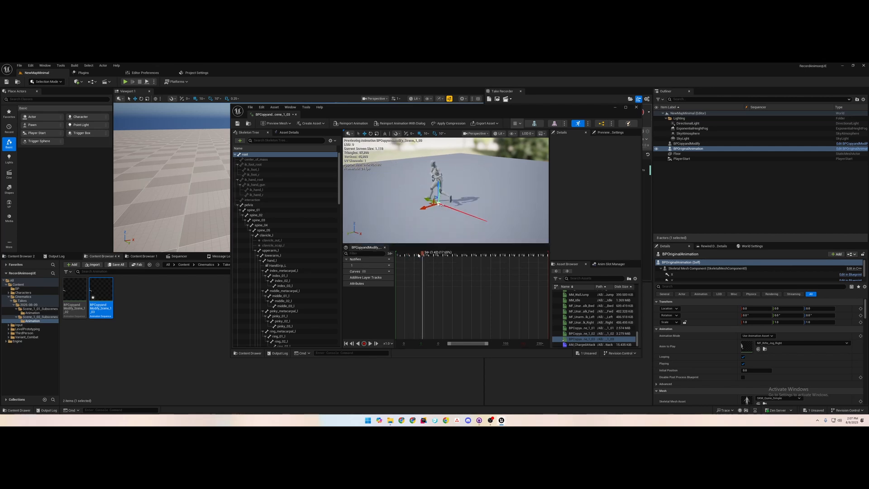
click(355, 345)
click(355, 344)
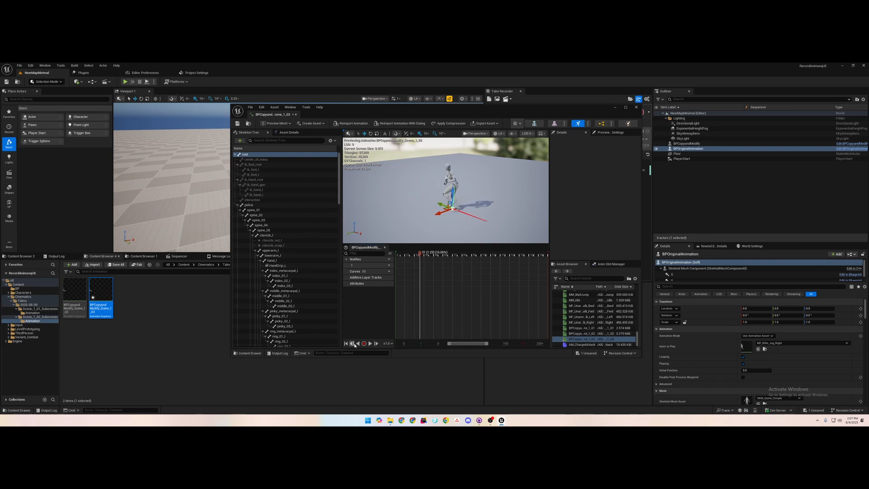
click(354, 344)
click(355, 344)
click(355, 344)
click(355, 344)
click(355, 344)
click(355, 344)
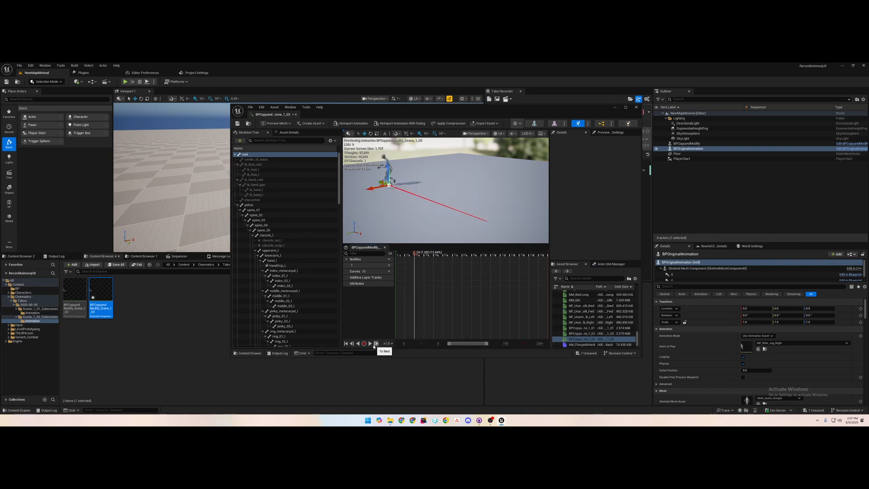
Step back and forth between frames 22 and 25 to compare the root position where the cycle restarts.
click(375, 344)
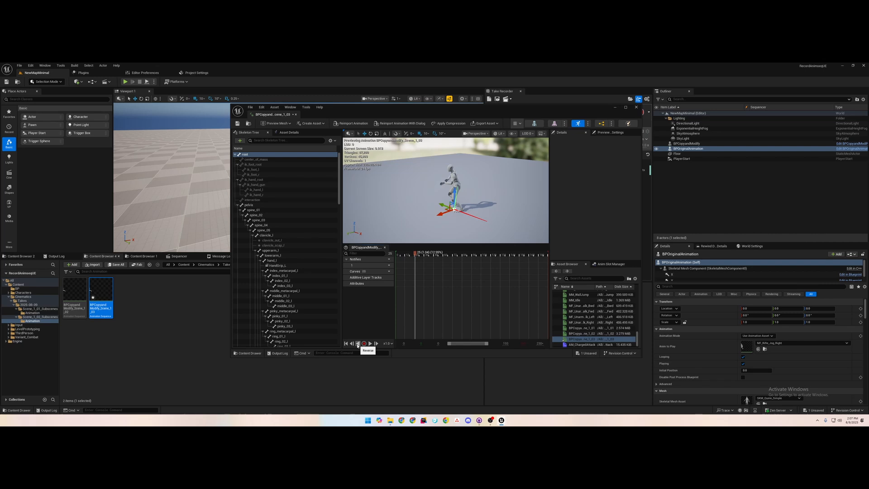
click(354, 344)
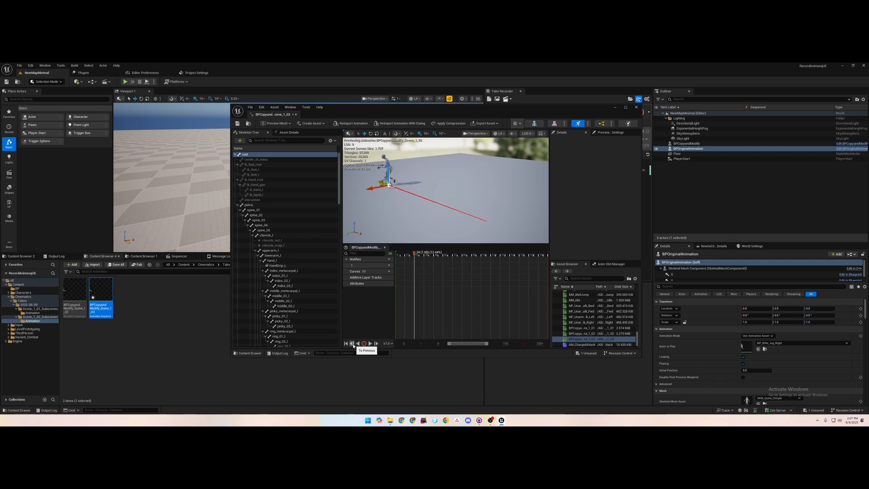
click(353, 344)
click(353, 344)
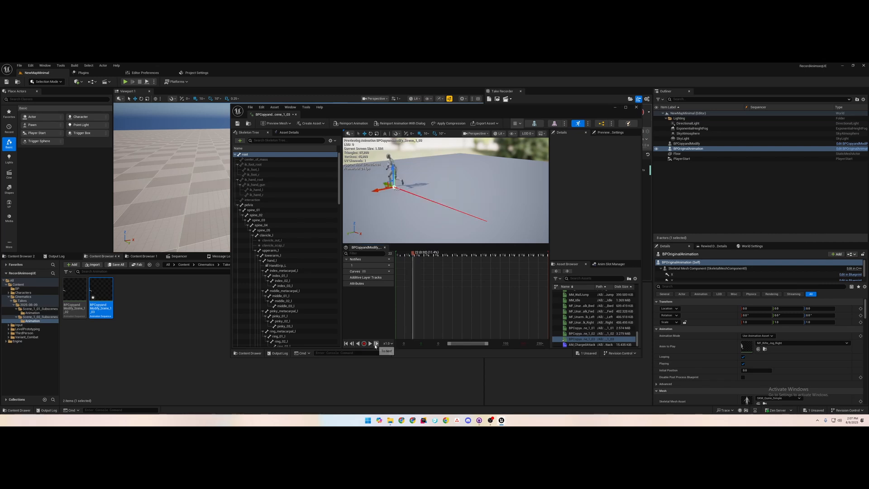
click(376, 345)
click(376, 344)
click(375, 345)
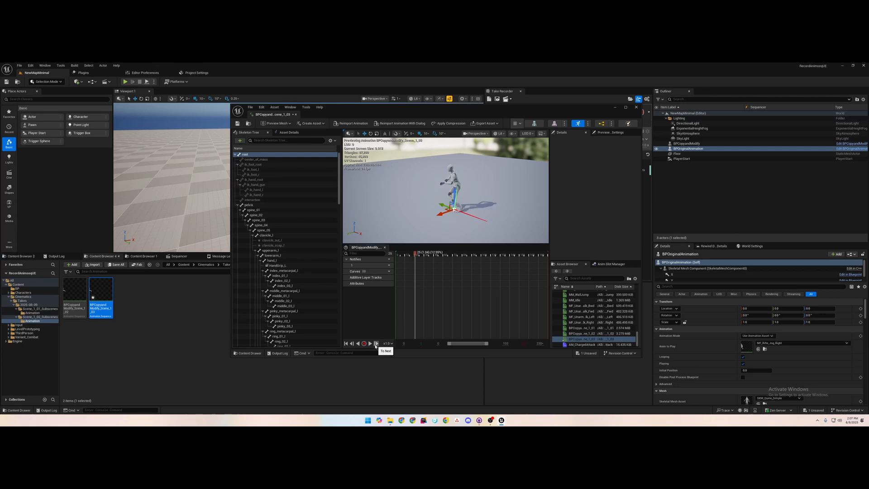
click(375, 345)
Step back to about frame 17 and forward again to frame 25 to examine the end of the cycle.
click(353, 345)
click(353, 345)
click(353, 345)
click(353, 345)
click(354, 345)
click(354, 345)
click(354, 345)
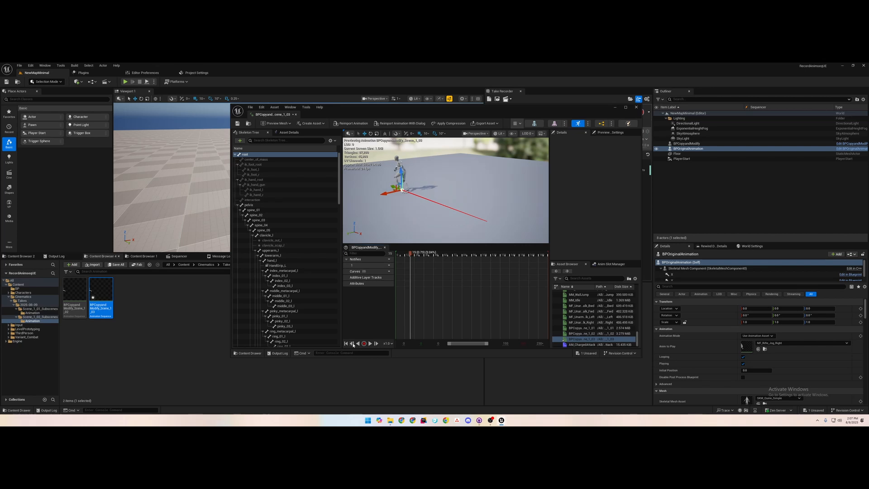
click(353, 345)
click(353, 345)
click(376, 344)
click(376, 344)
click(376, 344)
click(376, 344)
click(376, 344)
click(377, 344)
click(376, 344)
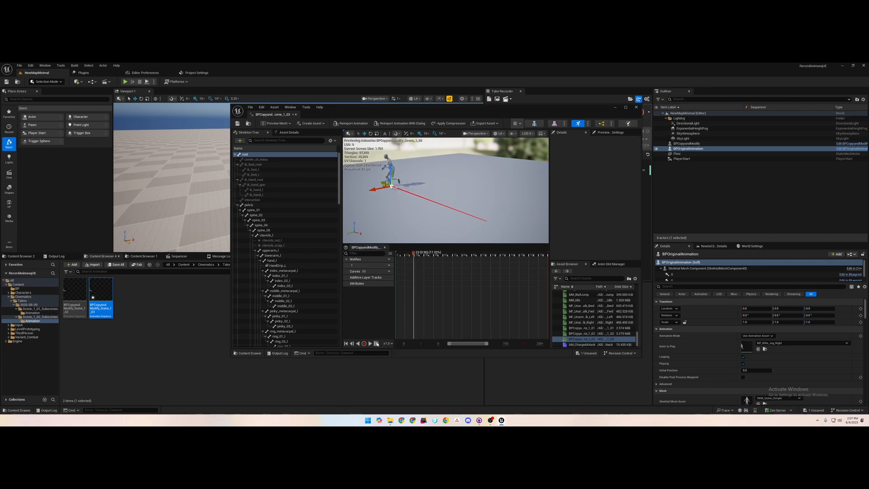
click(376, 344)
click(376, 345)
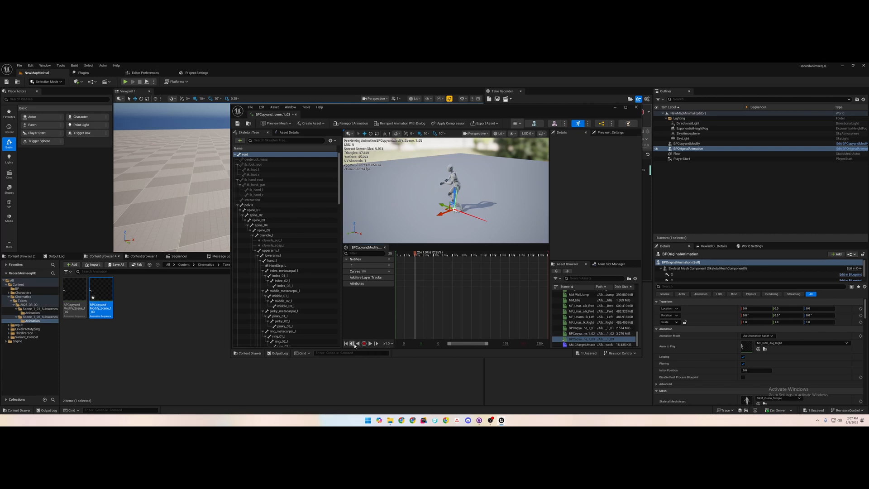
Recheck the cycle boundary by stepping back to frame 21 and forward again to frame 25.
click(354, 344)
click(353, 344)
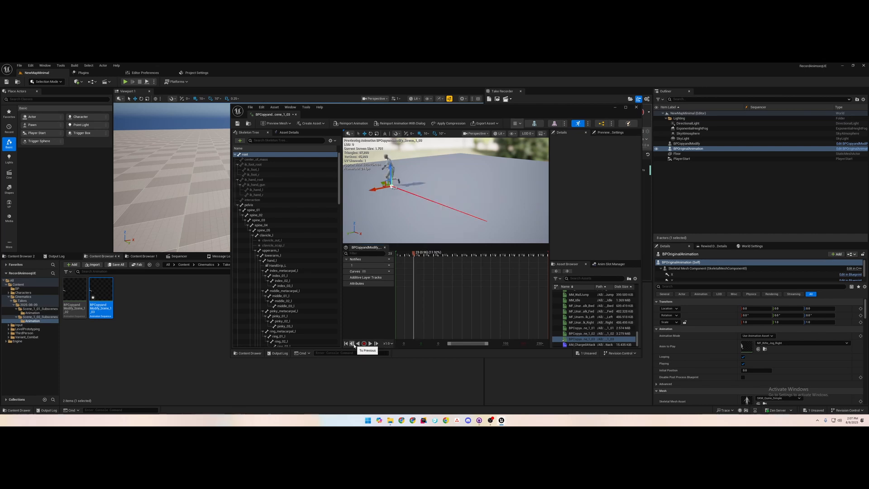
click(354, 344)
click(353, 344)
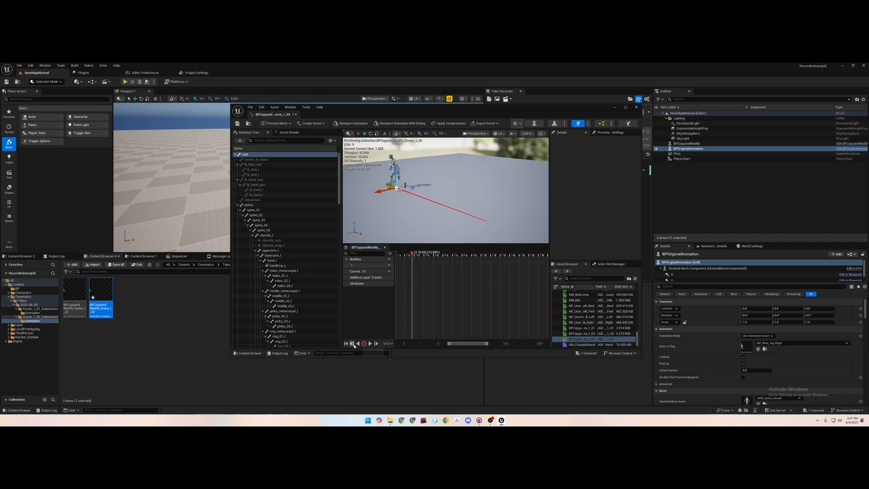
click(376, 344)
click(376, 344)
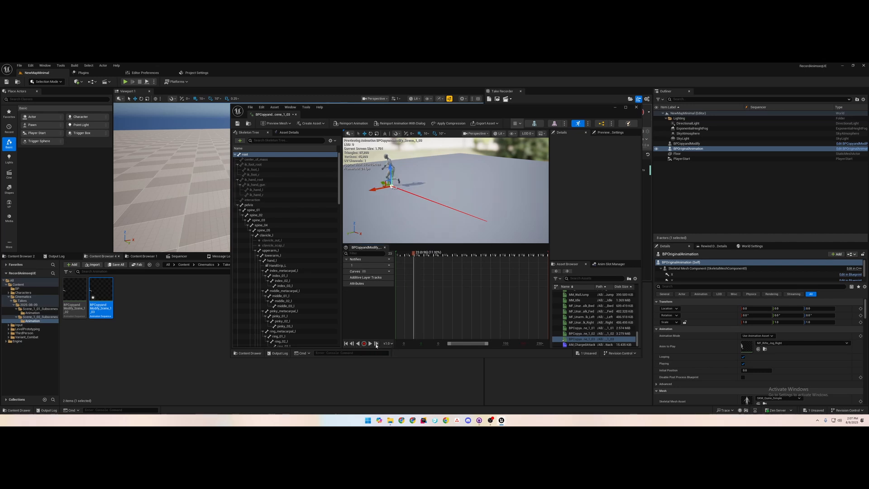
click(376, 344)
click(376, 344)
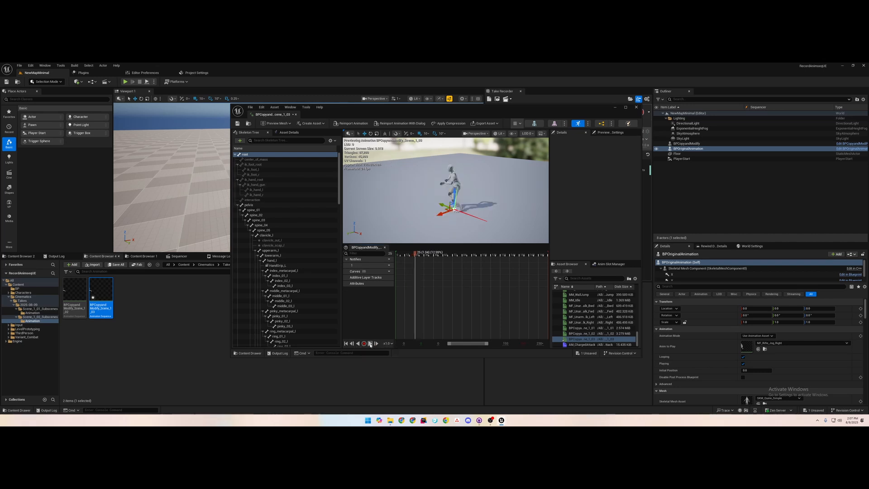
Remove all frames after frame 24 from the duplicate and save the trimmed animation.
click(355, 344)
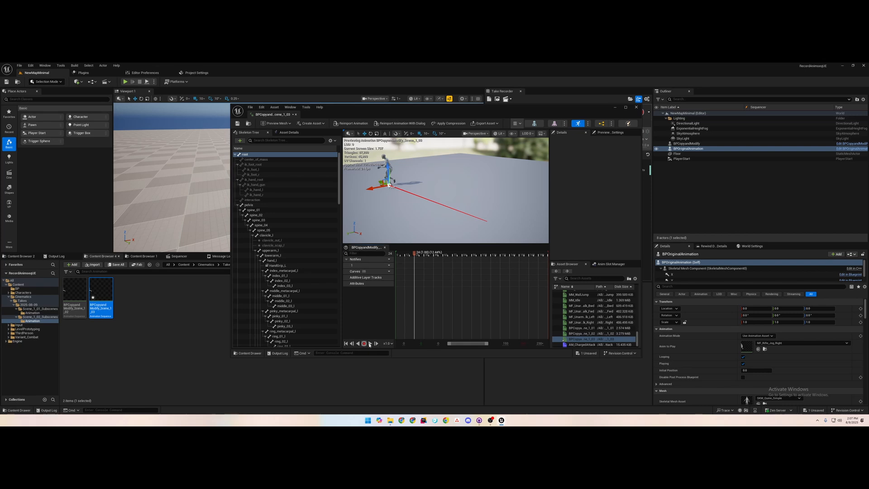
right_click(414, 254)
mouse_move(446, 301)
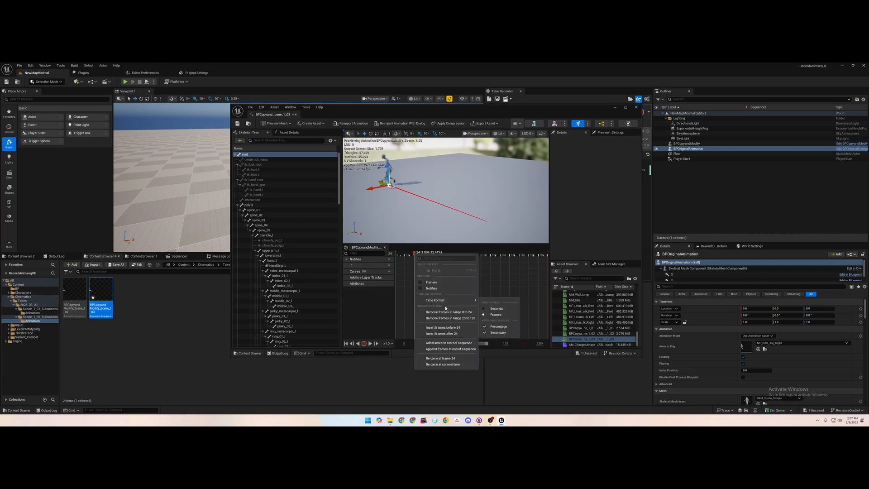
click(451, 318)
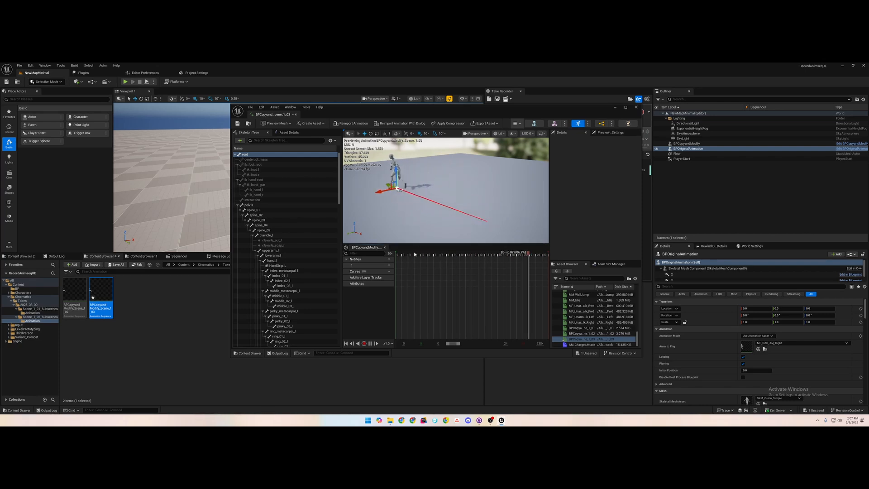
click(237, 124)
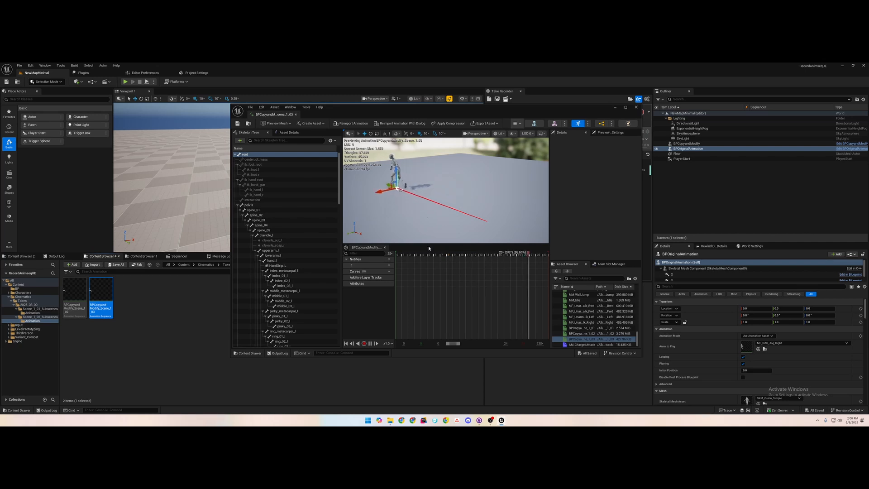
Scrub through the saved animation, and run the level with the animation editor moved clear of the viewport.
mouse_move(418, 255)
mouse_down()
mouse_move(401, 255)
mouse_move(505, 258)
mouse_move(411, 259)
mouse_up()
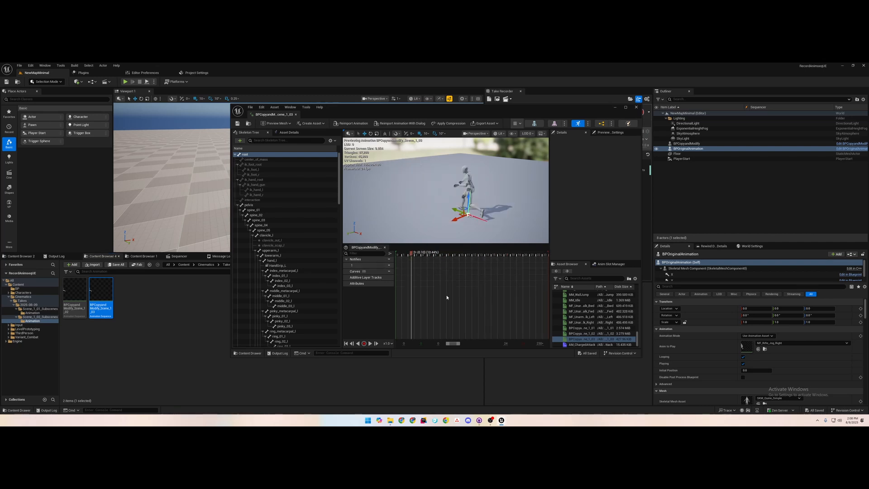
drag(412, 255, 448, 256)
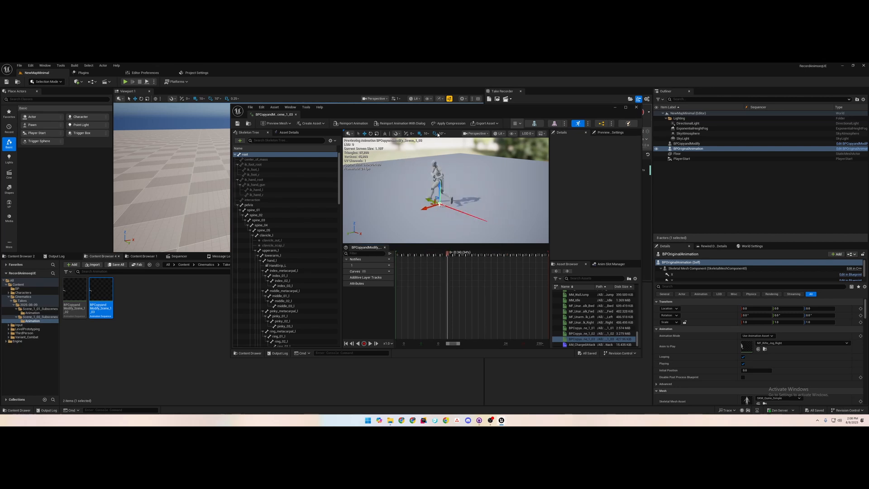
drag(443, 108, 503, 286)
click(125, 82)
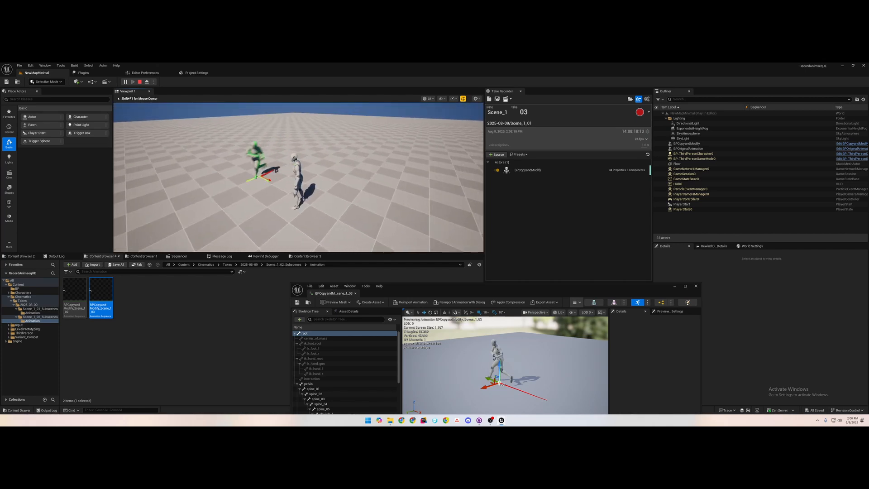
key(alt+Tab)
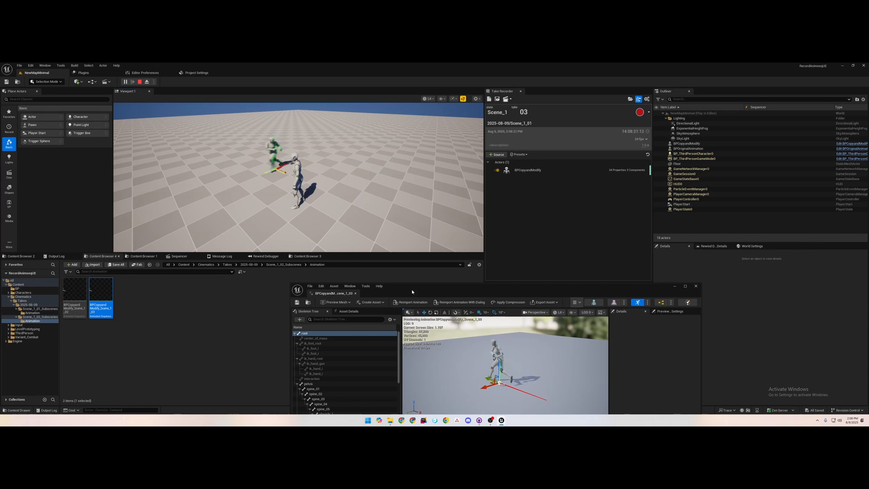
Scrub and play the trimmed animation beside the running level to compare its motion with the modified character.
drag(408, 288, 402, 204)
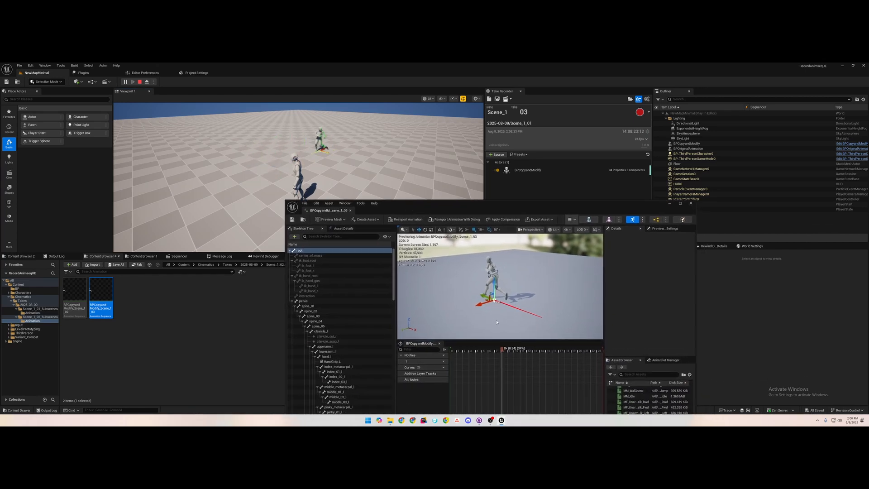
drag(488, 351, 426, 349)
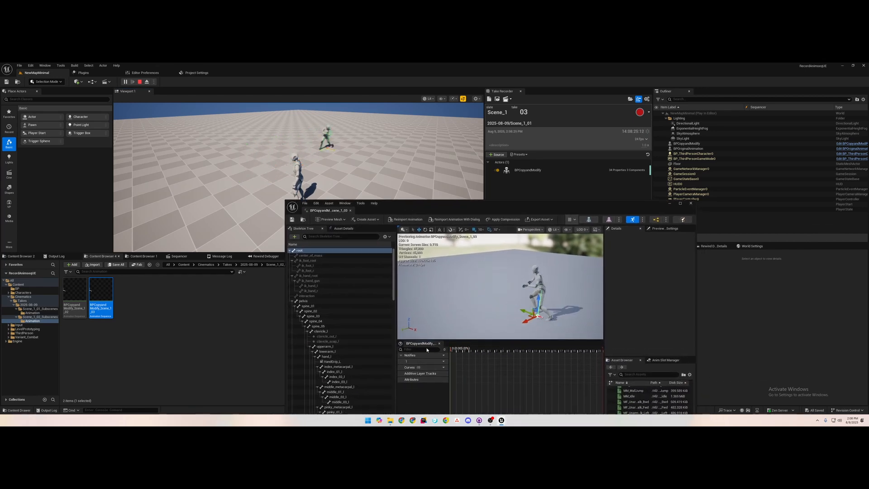
mouse_move(437, 305)
right_down()
mouse_move(492, 318)
mouse_move(416, 314)
mouse_move(476, 297)
mouse_move(444, 296)
right_up()
key(e)
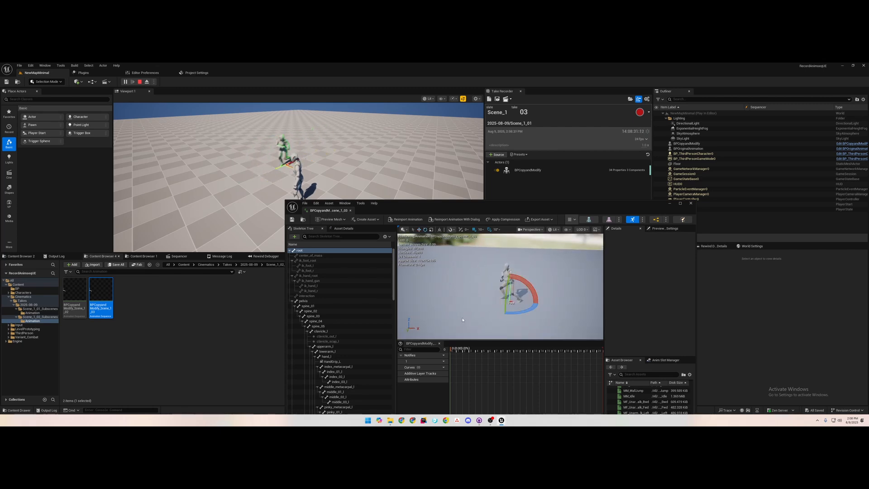
drag(429, 210, 455, 169)
drag(477, 311, 498, 312)
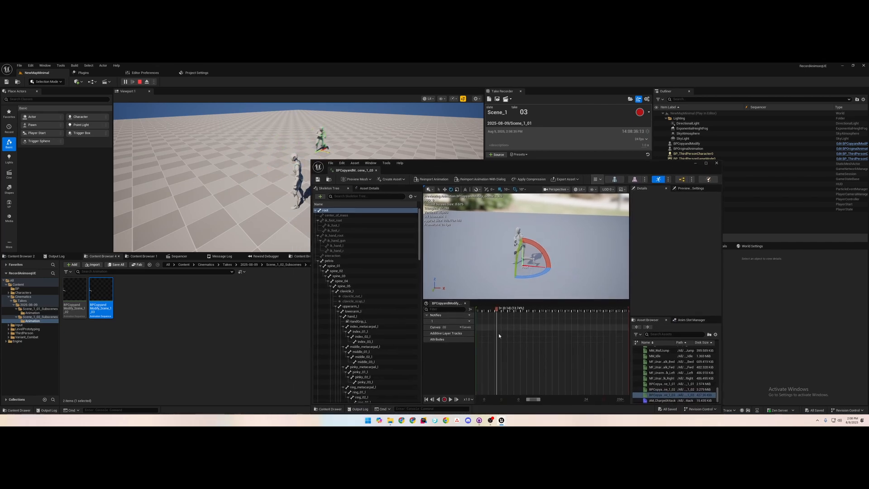
click(450, 400)
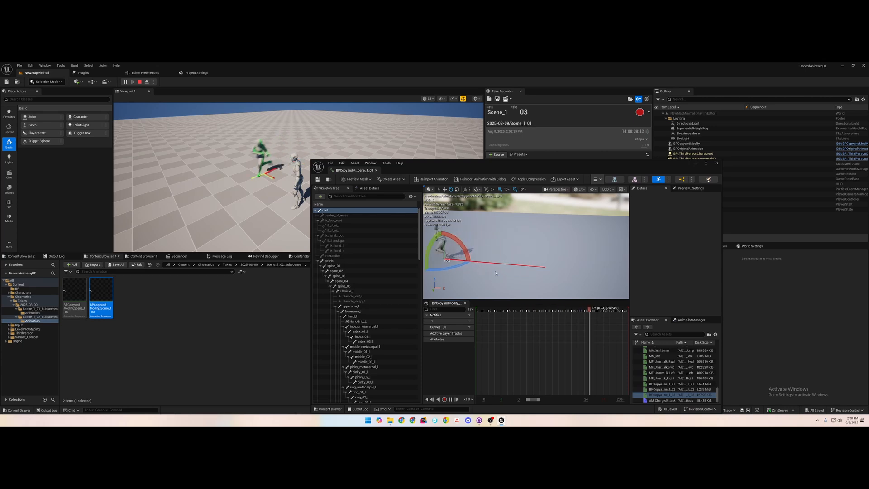